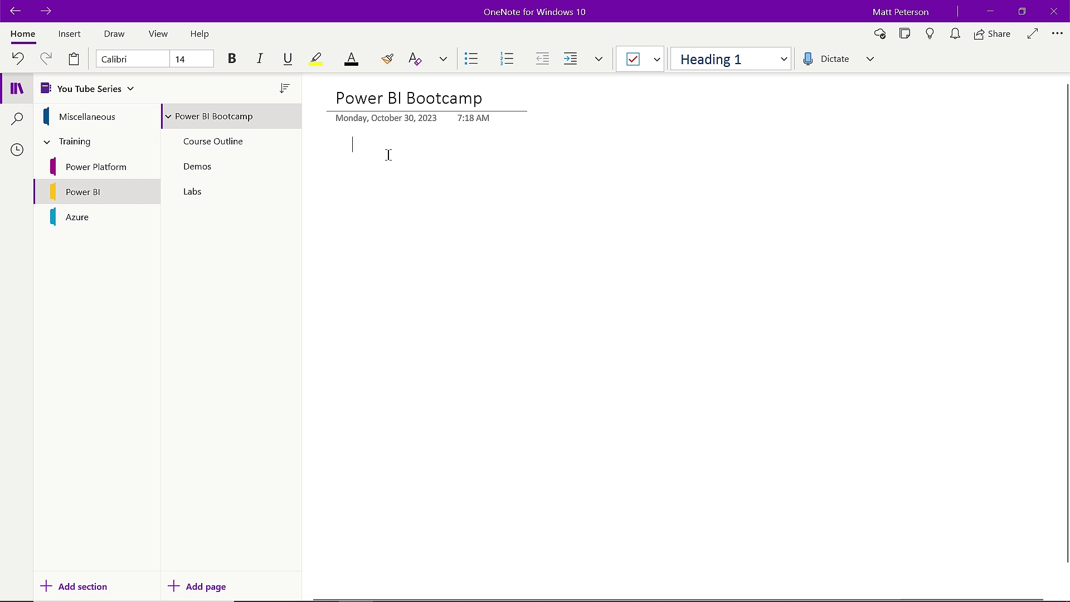
Step: Open the Course Outline page and write "Agenda for developing course" as its first line
click(204, 143)
click(486, 180)
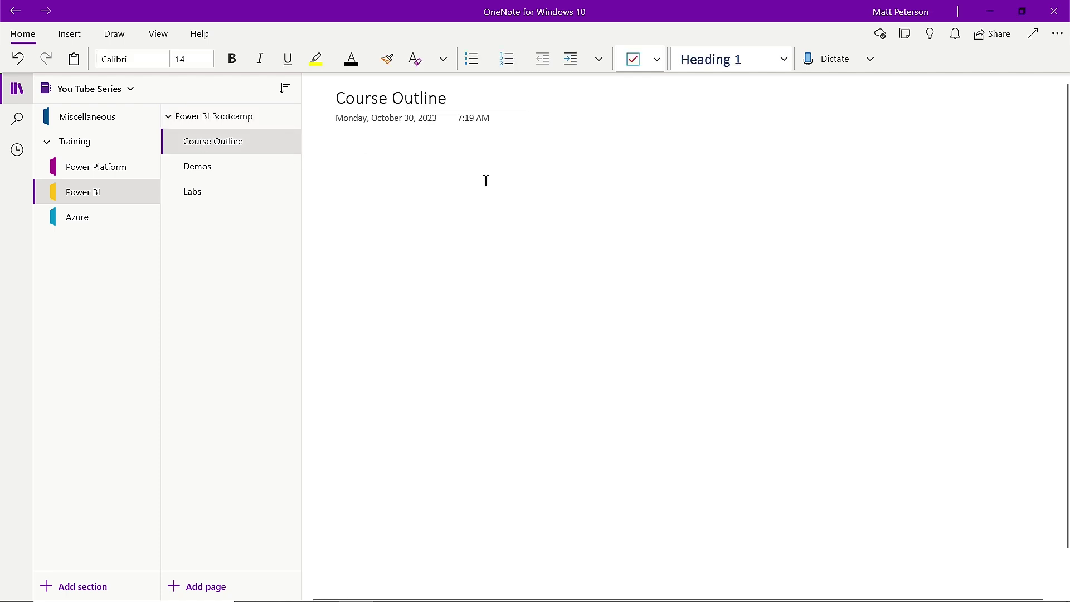
text(Attend)
key(BackSpace)
key(BackSpace)
key(BackSpace)
key(BackSpace)
key(BackSpace)
text(genda for )
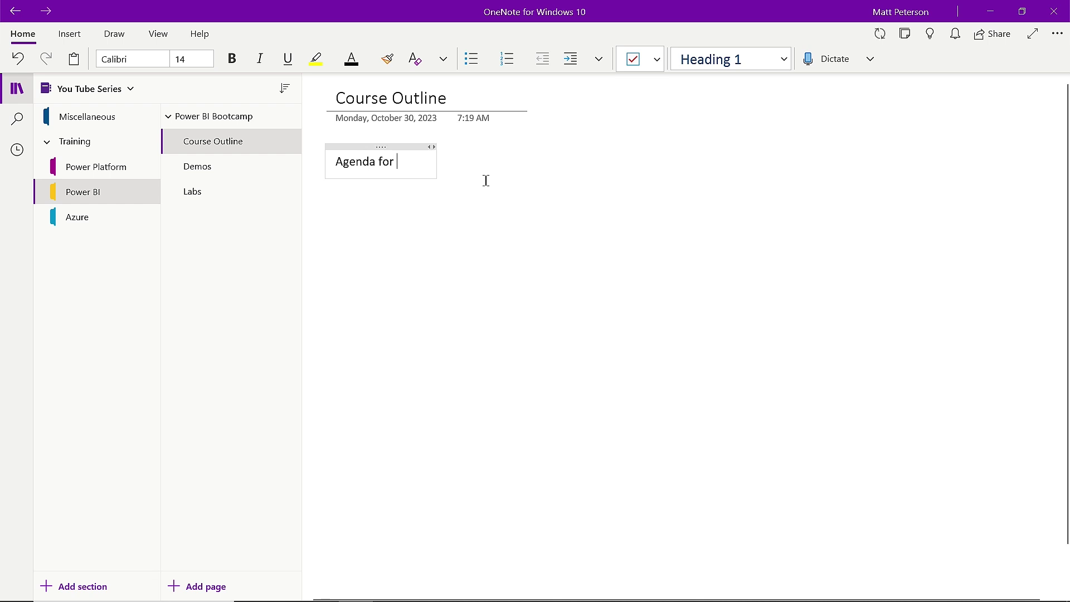
text(developing course)
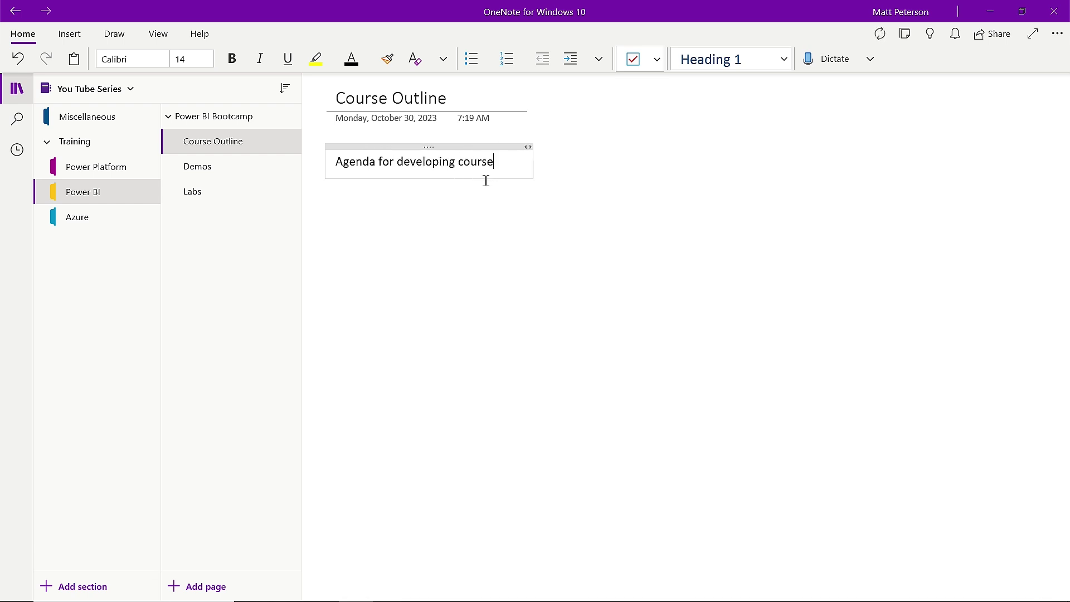
Step: Add a bulleted list under the agenda line with the items "Talk about labs", "Demonstrations" and "Q&A"
key(Return)
click(475, 61)
text(Talk about labs)
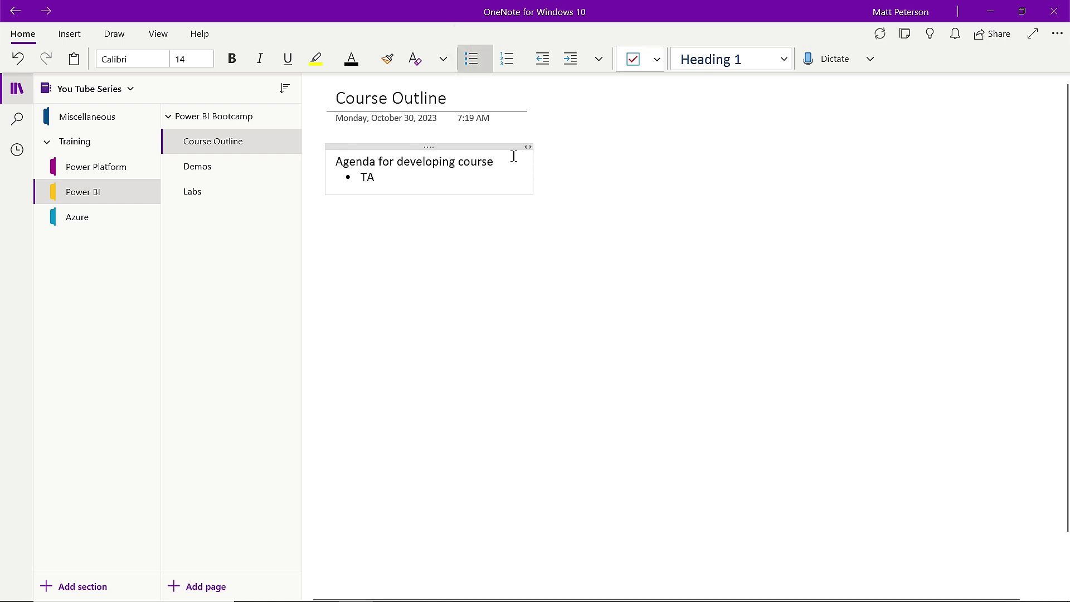
key(Return)
text(Demonstrations)
key(Return)
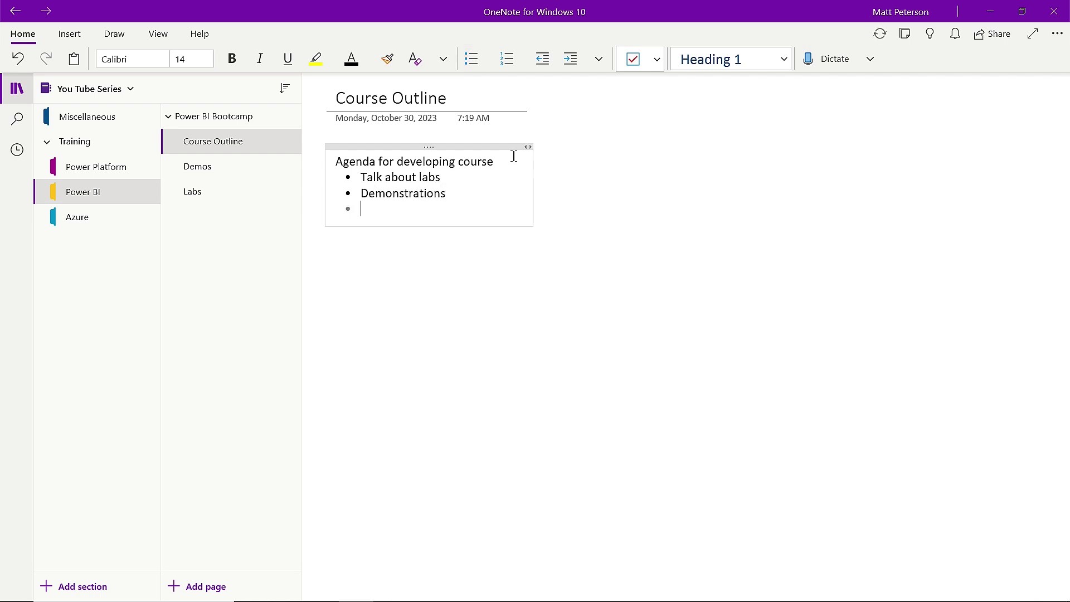
text(Q&A)
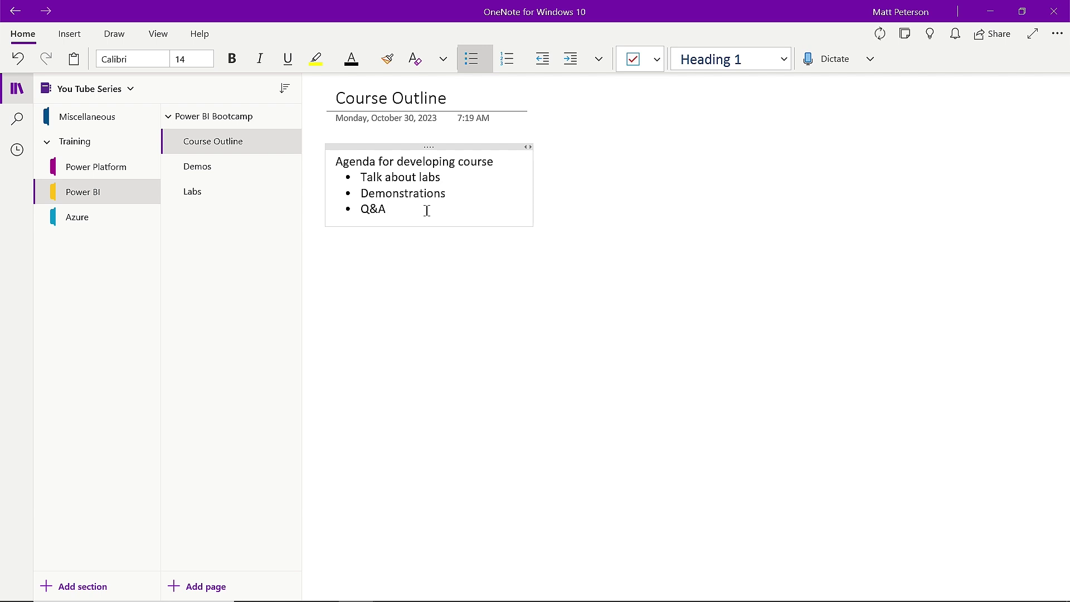
right_click(369, 209)
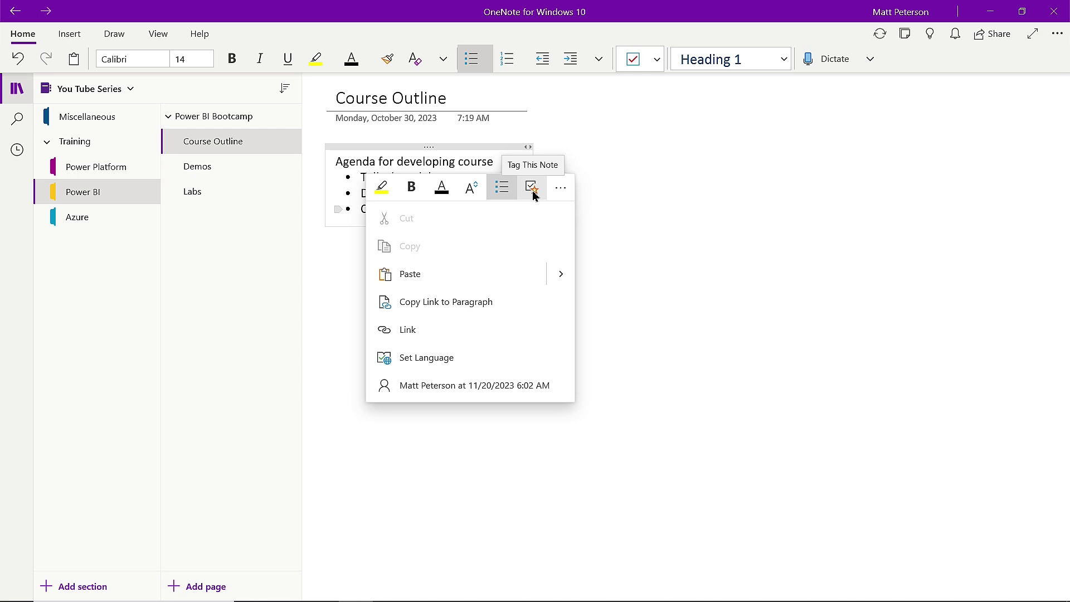
click(610, 188)
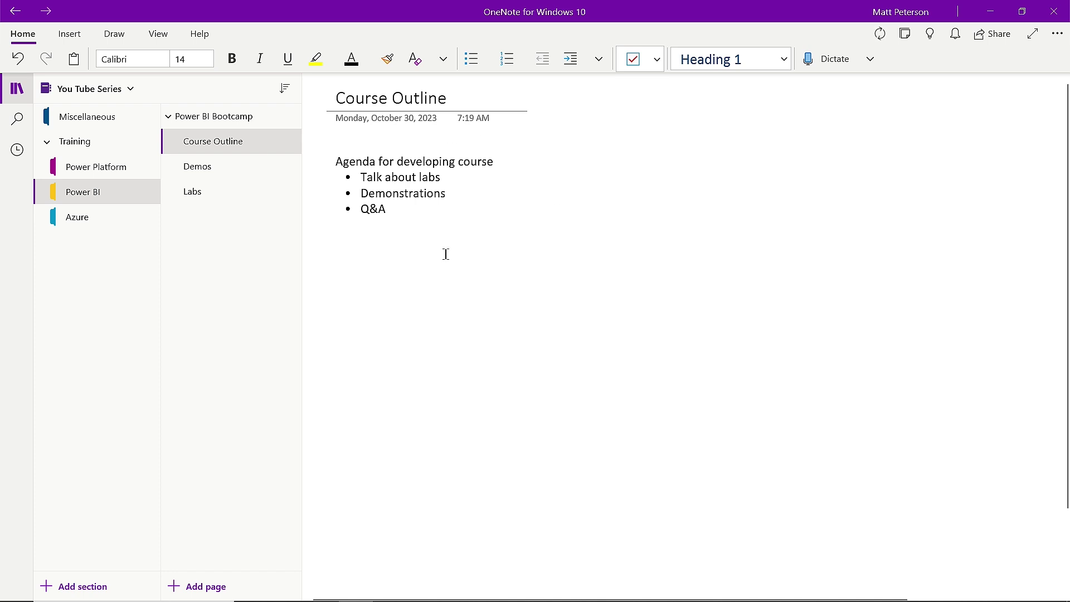
Step: Highlight the line "Agenda for developing course" with the yellow highlighter
click(120, 39)
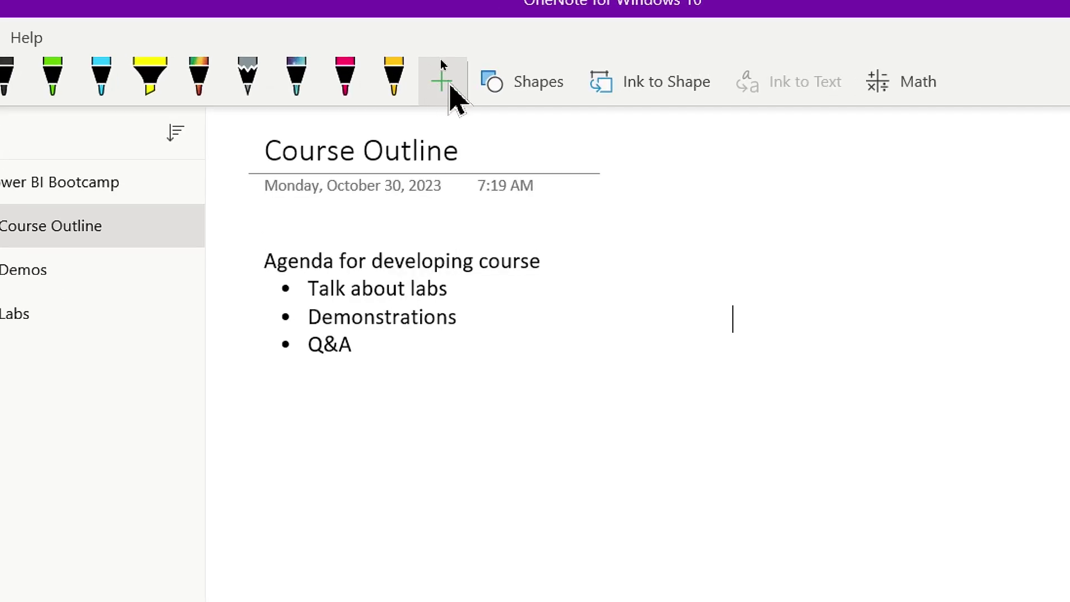
click(437, 61)
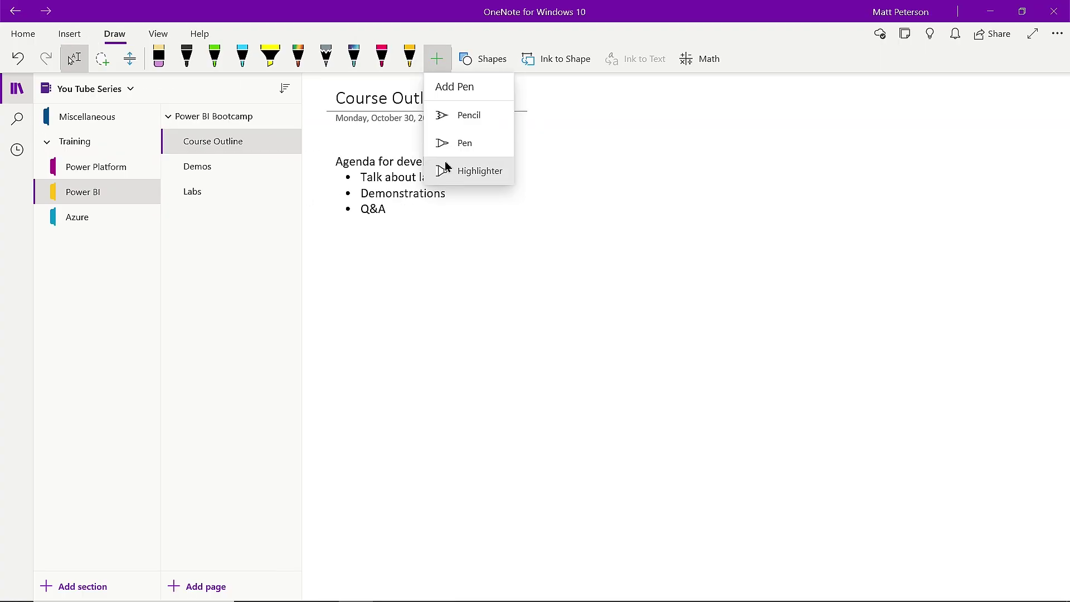
click(273, 56)
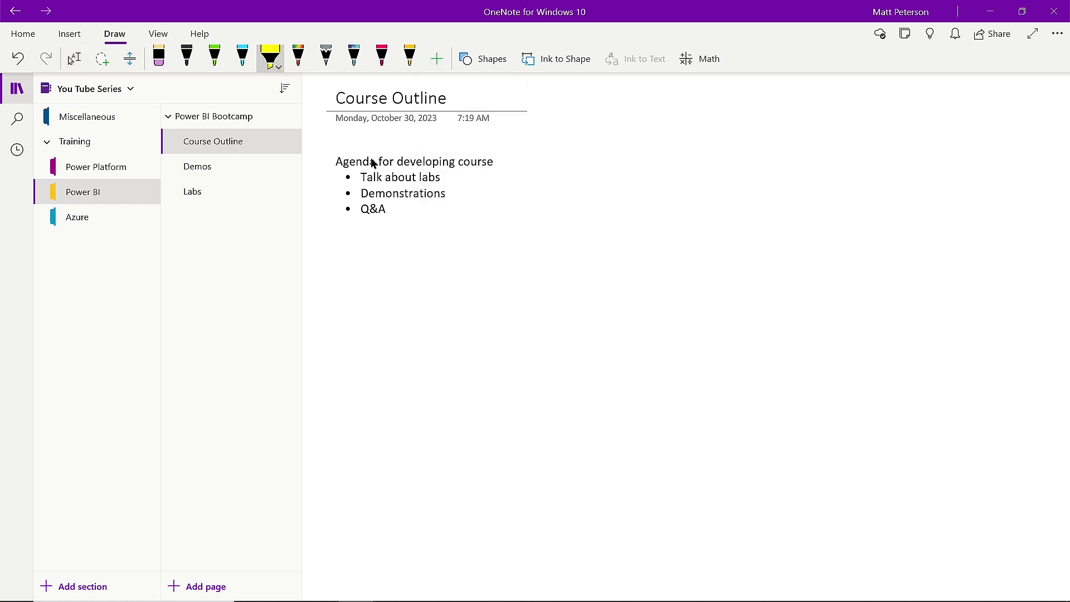
drag(338, 162, 495, 167)
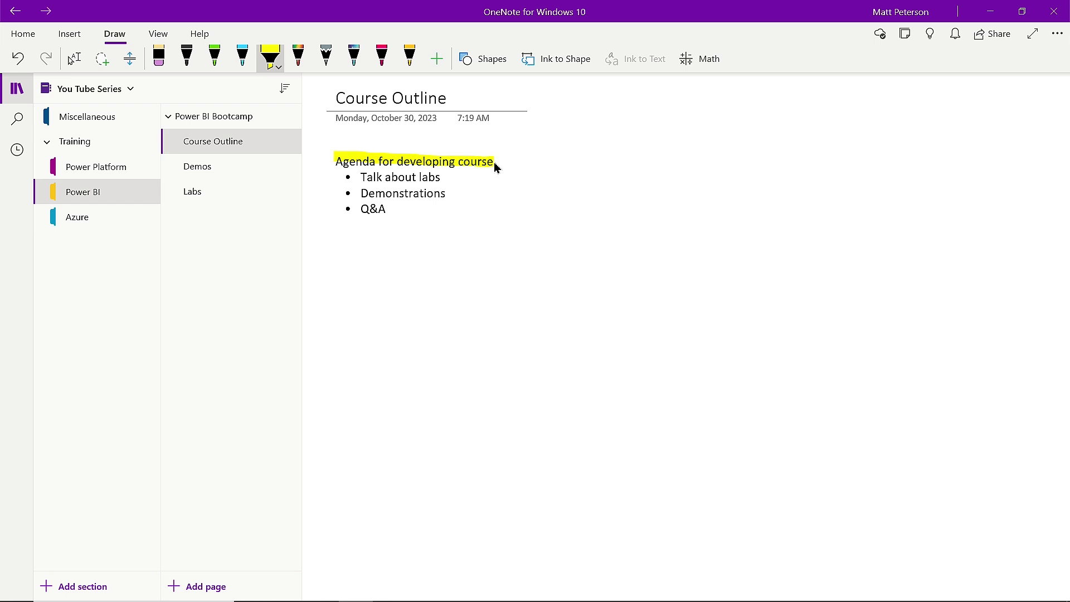
Step: Try out the grey pencil with a freehand zigzag stroke beside the agenda and undo the stroke
click(326, 56)
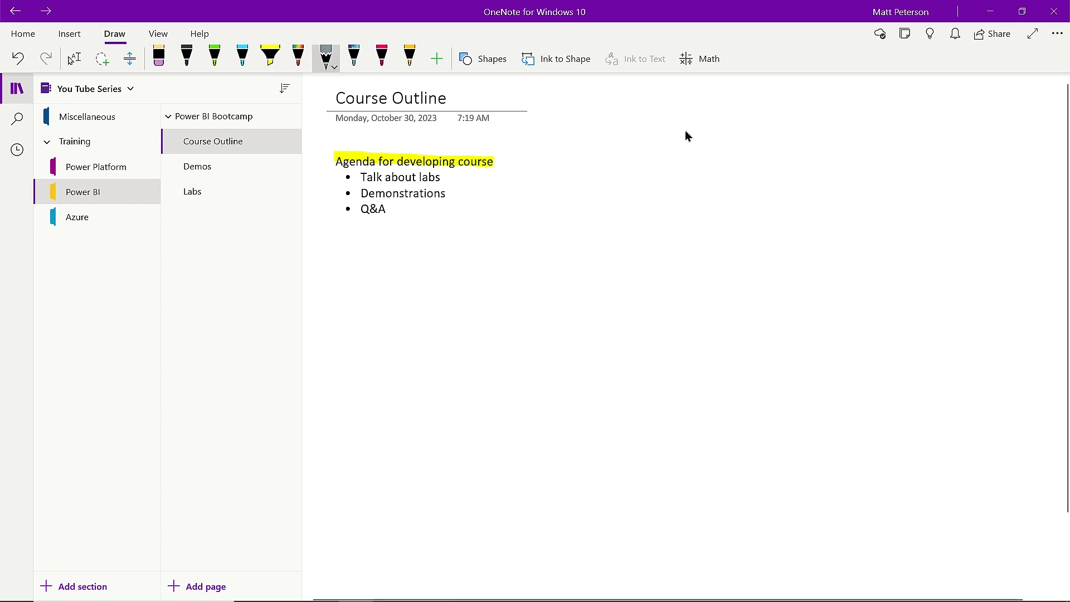
mouse_move(686, 131)
mouse_down()
mouse_move(671, 152)
mouse_move(695, 246)
mouse_move(834, 210)
mouse_move(811, 305)
mouse_move(925, 332)
mouse_up()
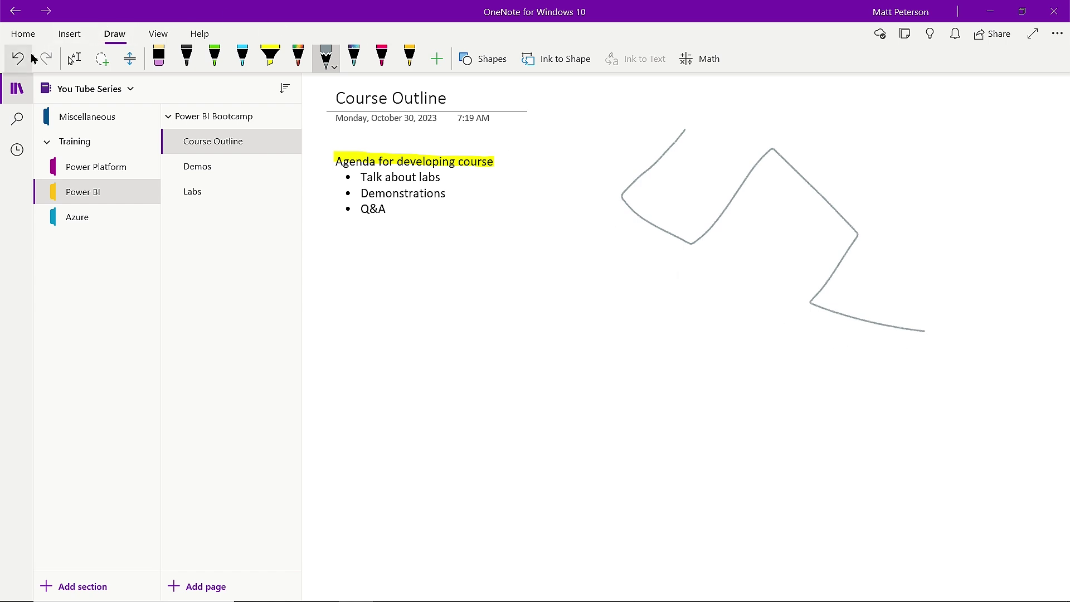
click(15, 60)
click(15, 61)
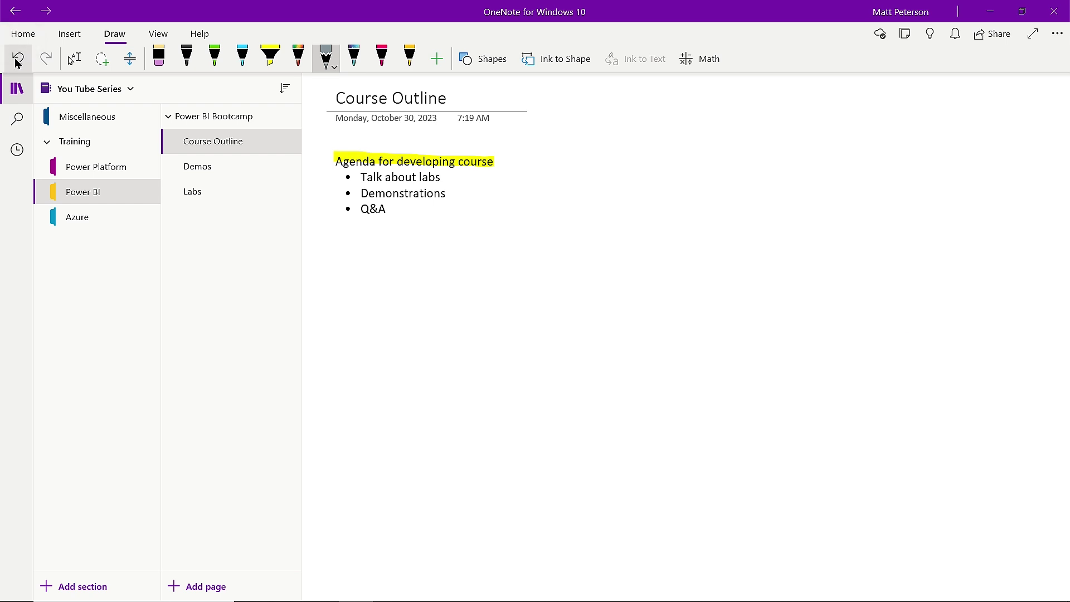
Step: Try out the pink pen with a short curved stroke beside the agenda and undo it
click(382, 56)
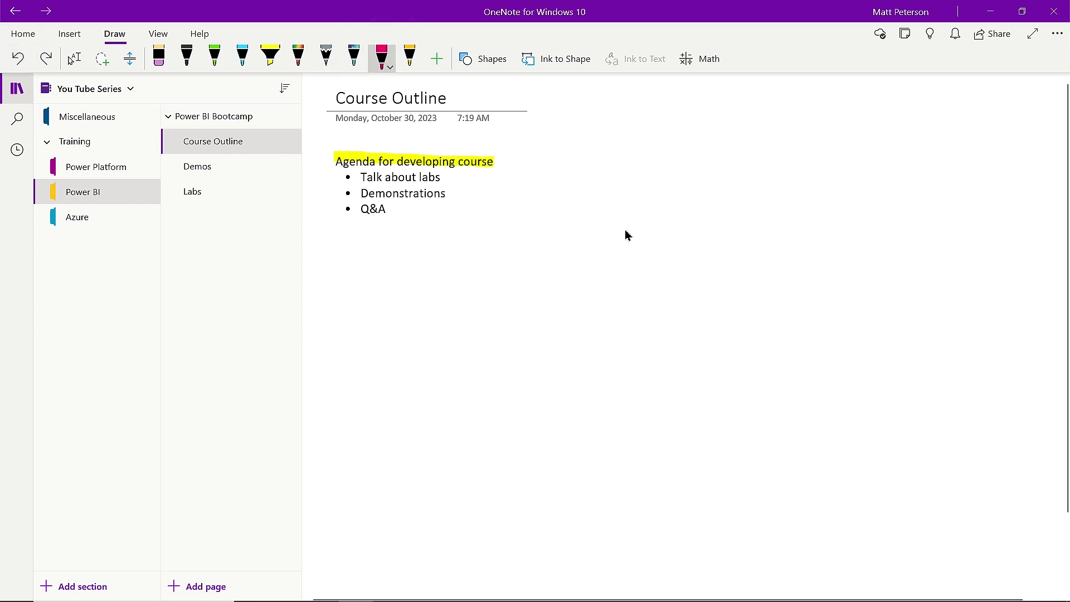
drag(614, 210, 587, 308)
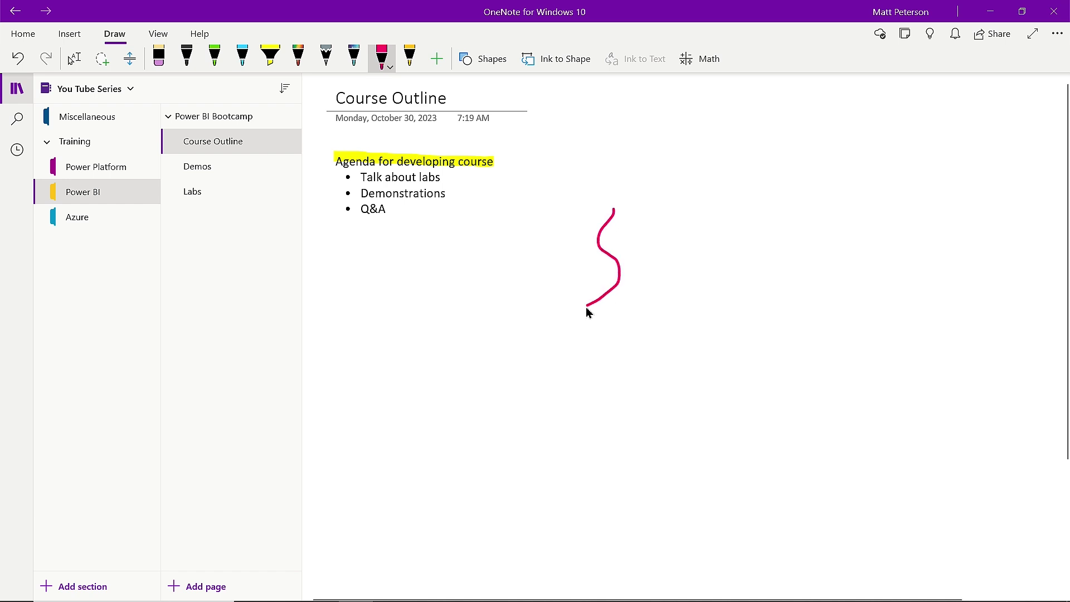
key(ctrl+z)
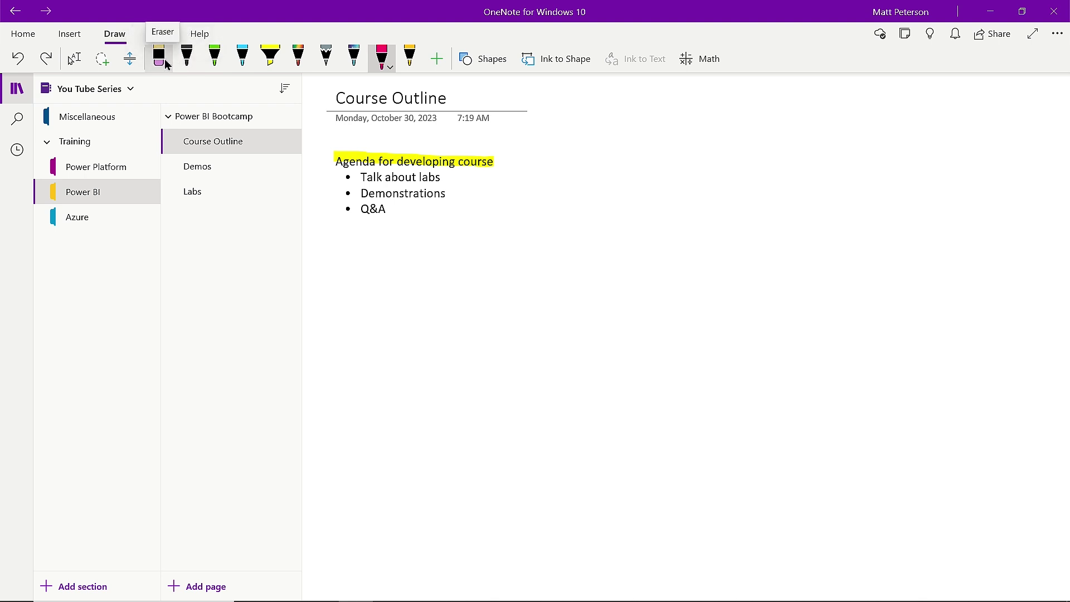
click(437, 68)
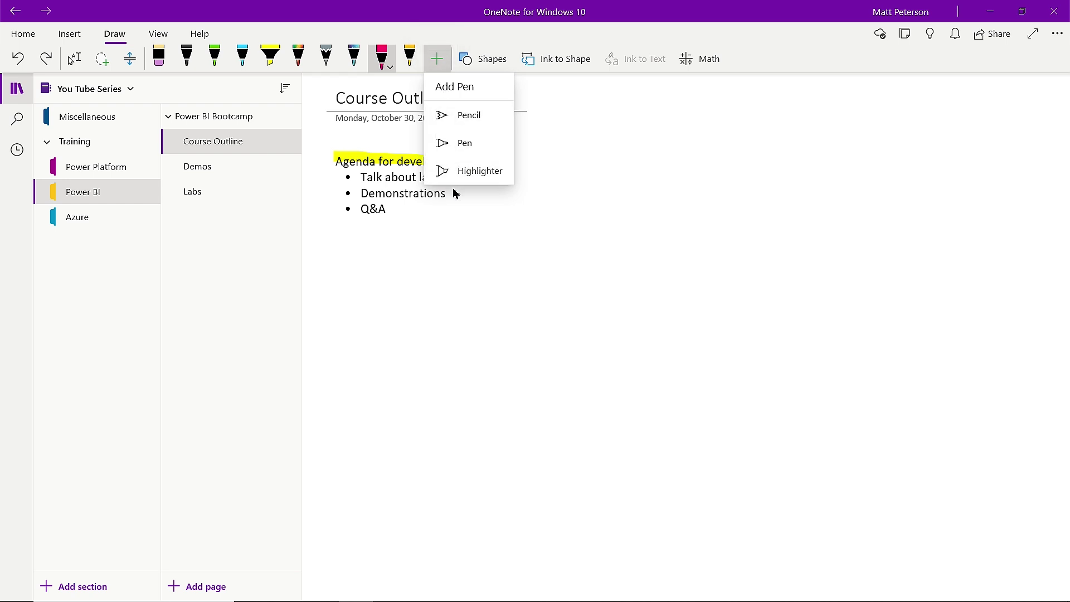
click(389, 66)
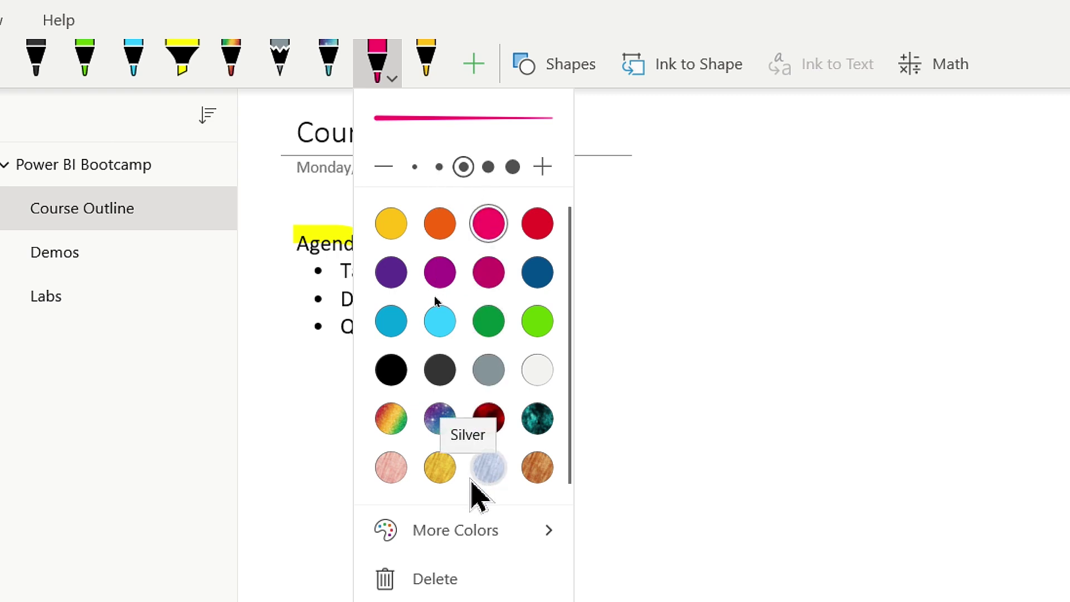
click(534, 546)
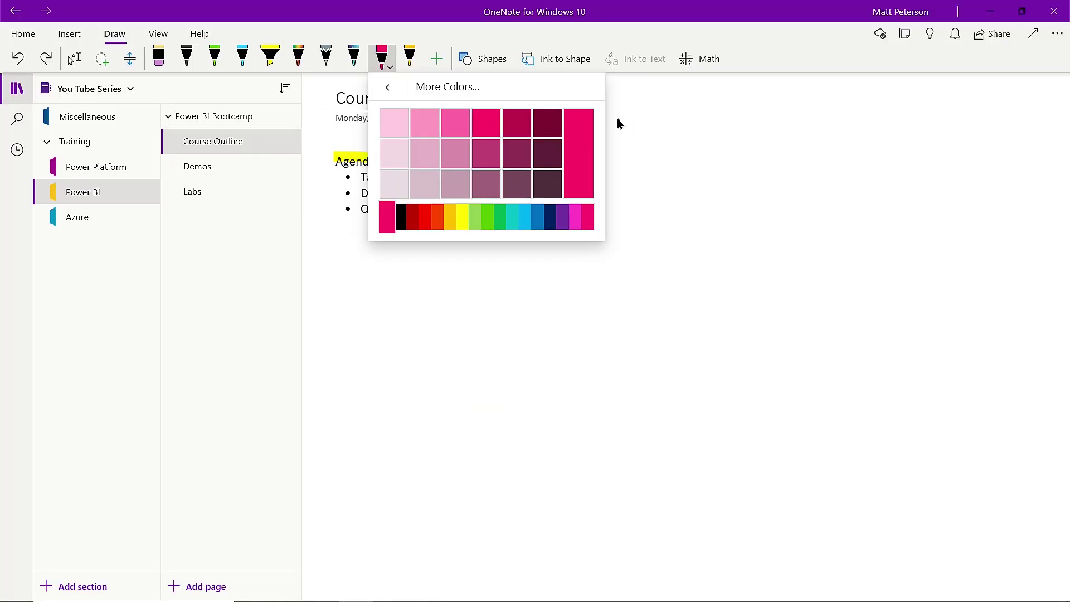
click(478, 37)
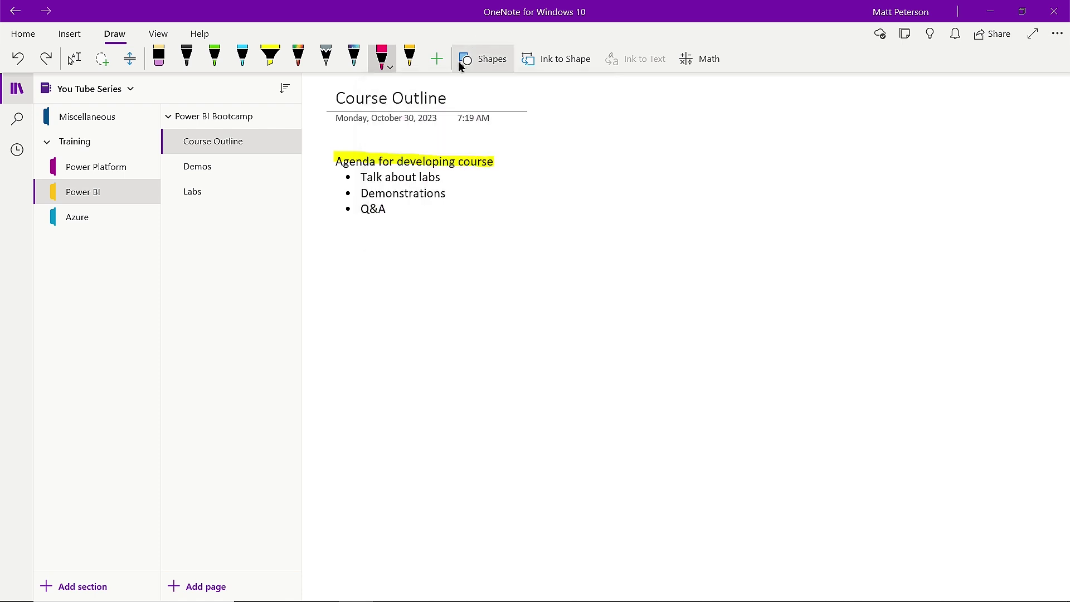
mouse_move(298, 56)
mouse_down()
mouse_move(177, 56)
mouse_move(322, 56)
mouse_move(297, 54)
mouse_up()
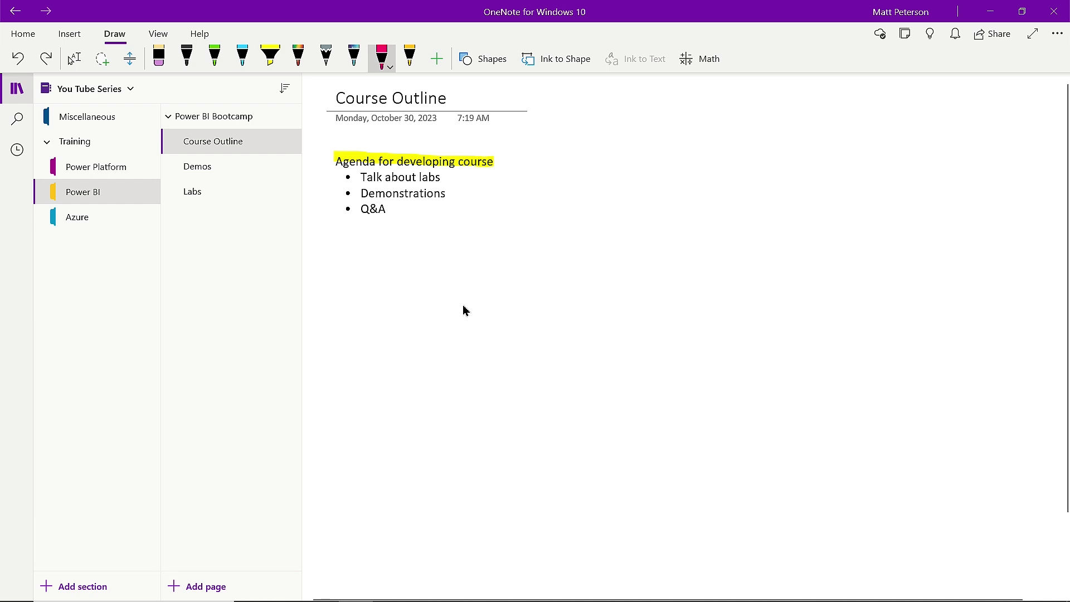
Step: Handwrite a first name in pink ink below the bulleted list and convert the lassoed ink to text
mouse_move(457, 282)
mouse_down()
mouse_move(430, 336)
mouse_move(474, 310)
mouse_move(507, 325)
mouse_up()
mouse_move(563, 301)
mouse_down()
mouse_move(554, 317)
mouse_move(566, 322)
mouse_up()
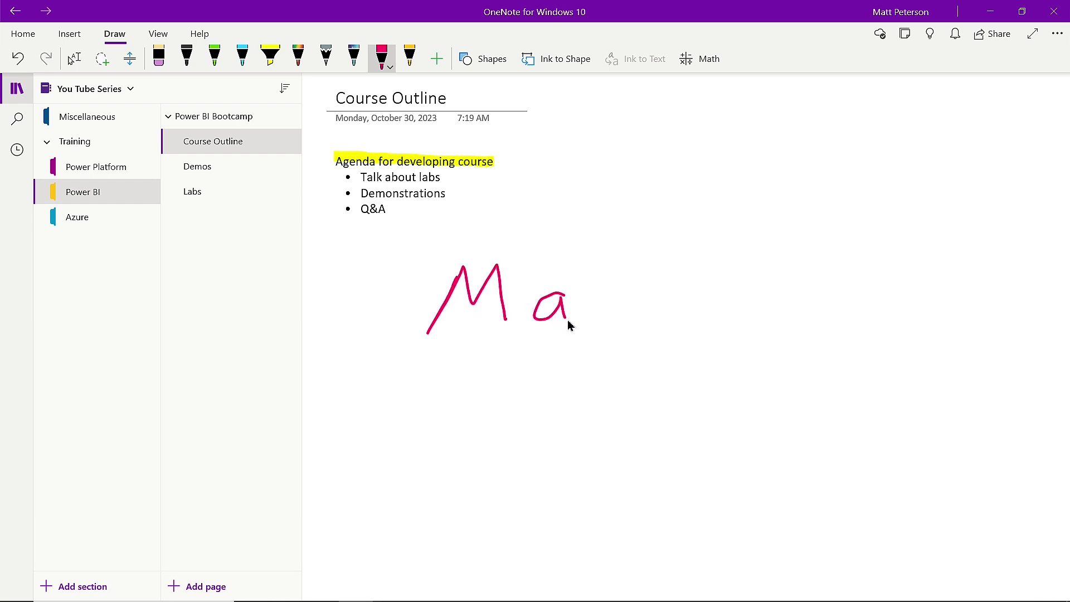
drag(602, 247, 609, 320)
mouse_move(591, 283)
mouse_down()
mouse_move(620, 281)
mouse_move(659, 310)
mouse_move(680, 278)
mouse_up()
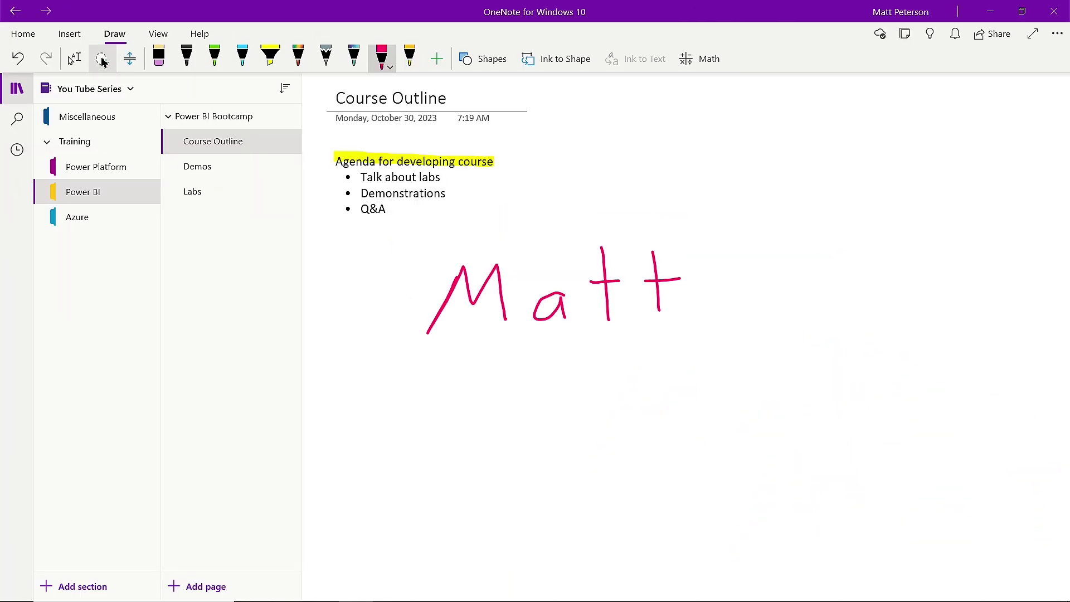
click(102, 62)
mouse_move(512, 226)
mouse_down()
mouse_move(397, 270)
mouse_move(426, 382)
mouse_move(686, 389)
mouse_move(752, 239)
mouse_move(657, 217)
mouse_move(542, 213)
mouse_move(489, 225)
mouse_up()
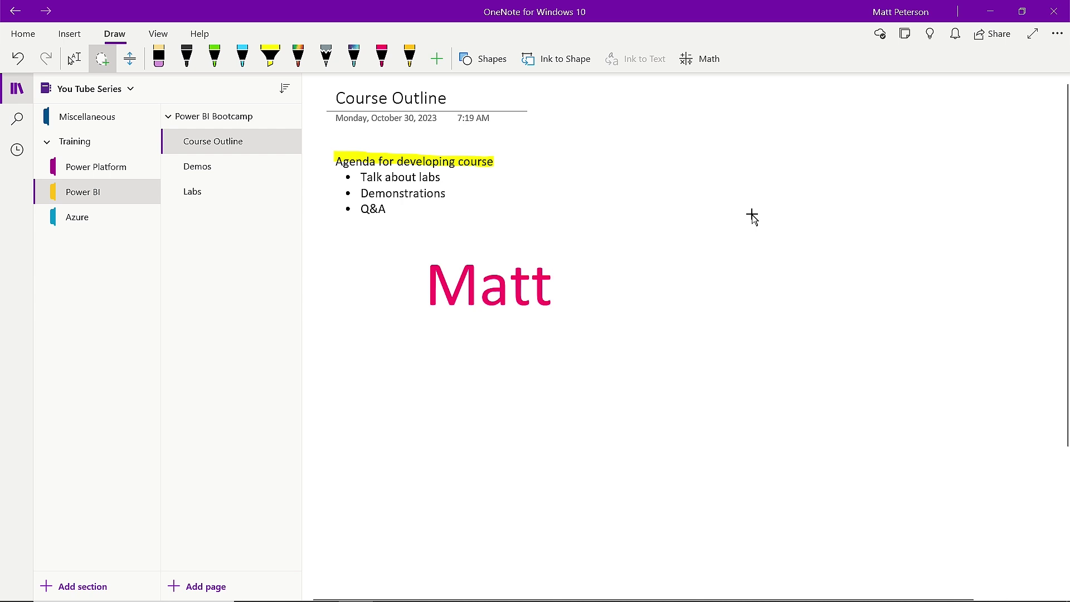
click(485, 60)
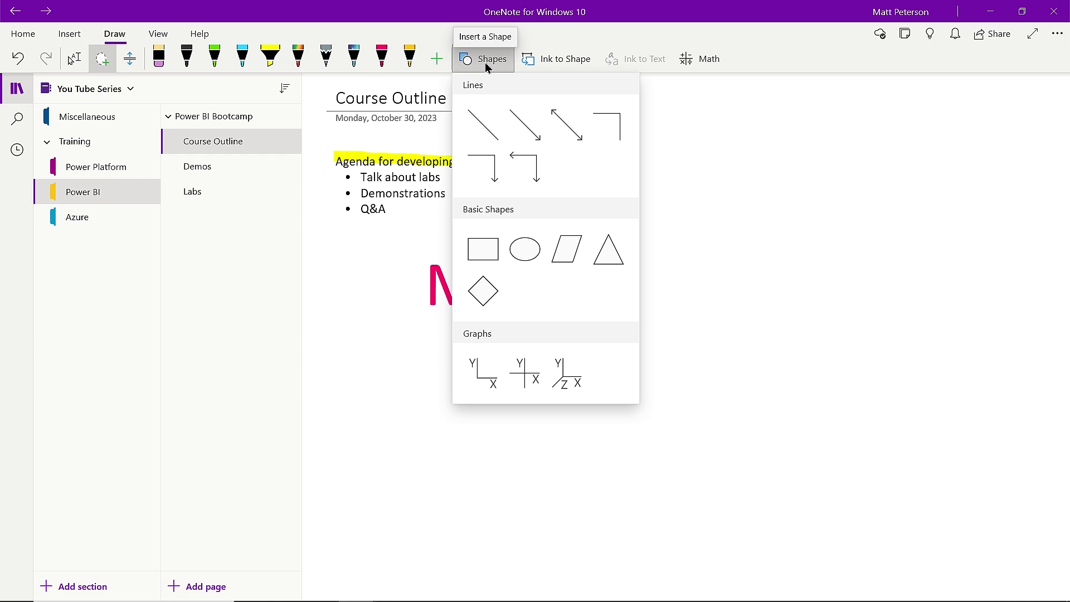
click(526, 374)
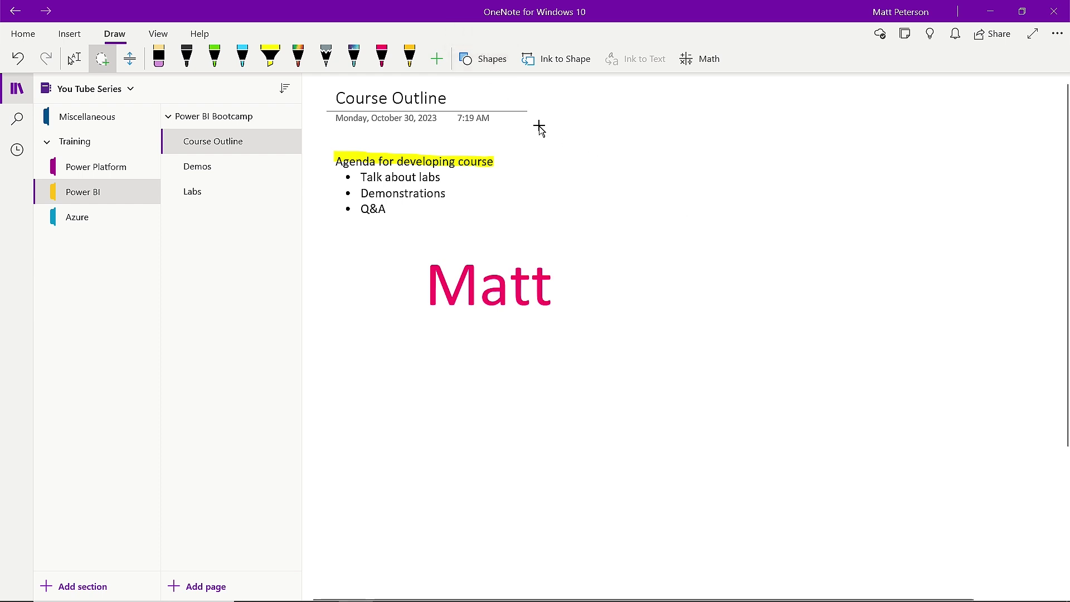
click(75, 59)
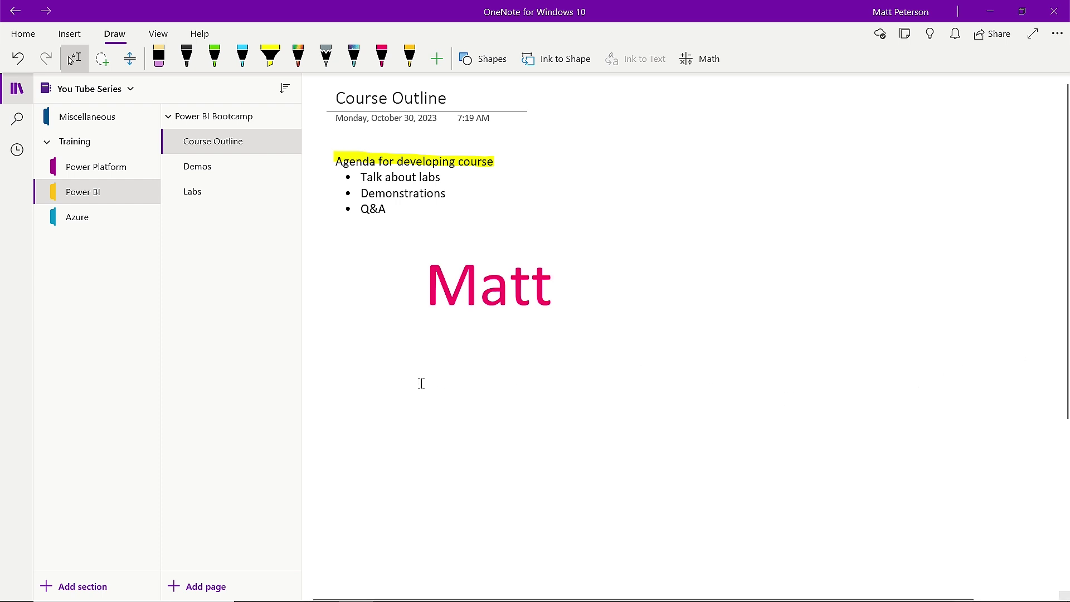
click(74, 34)
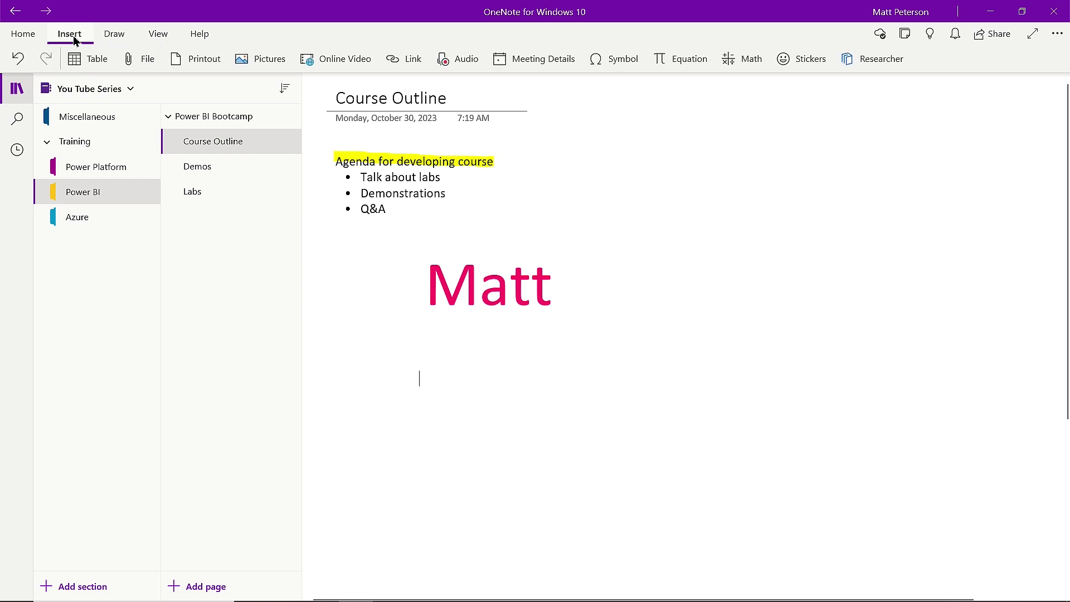
click(258, 66)
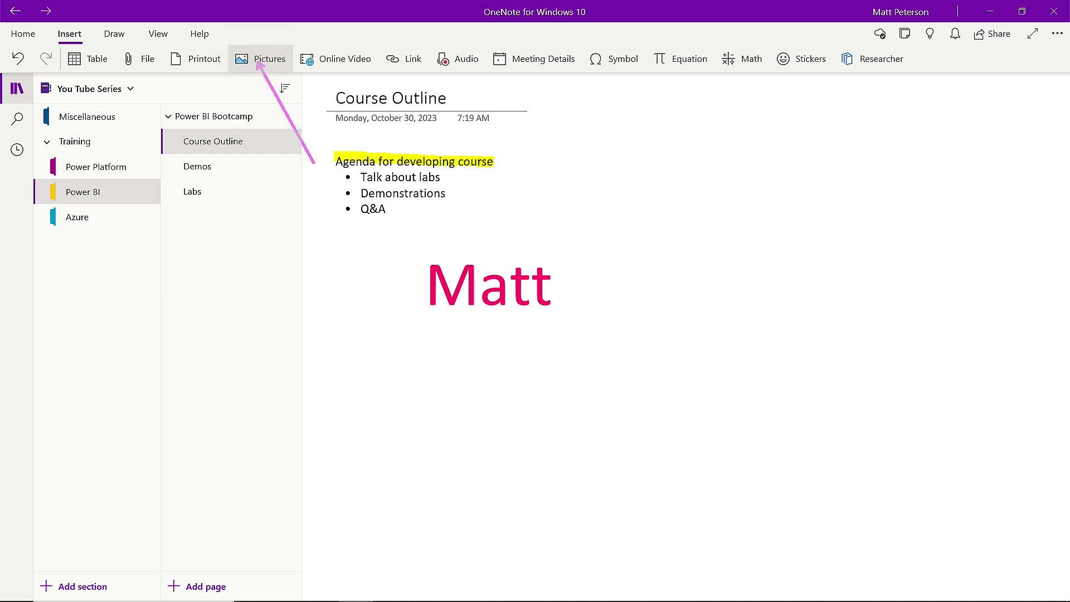
click(266, 63)
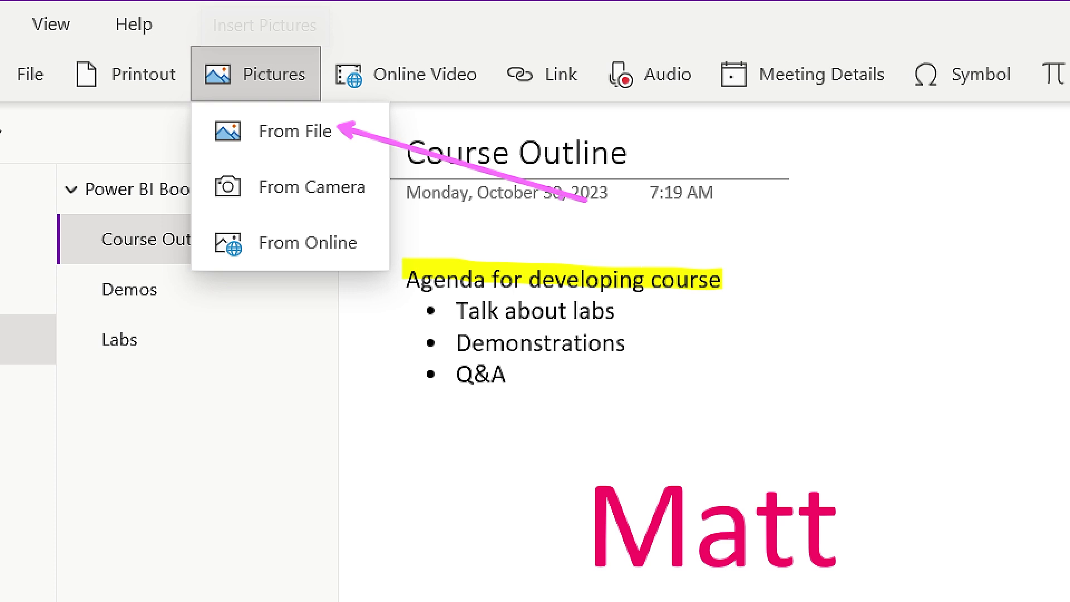
drag(368, 188, 588, 242)
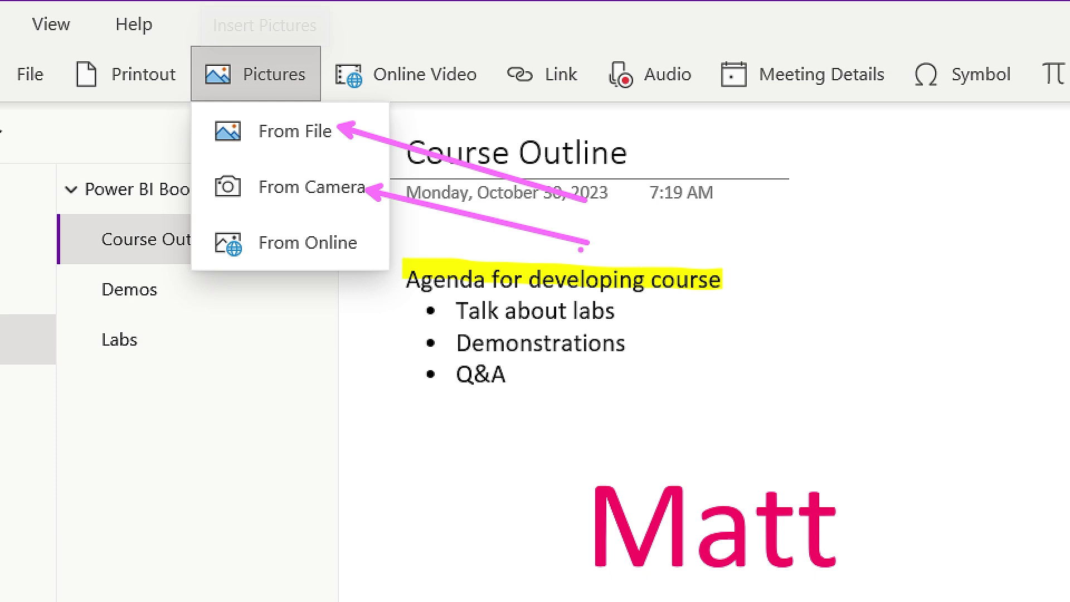
drag(323, 258, 149, 487)
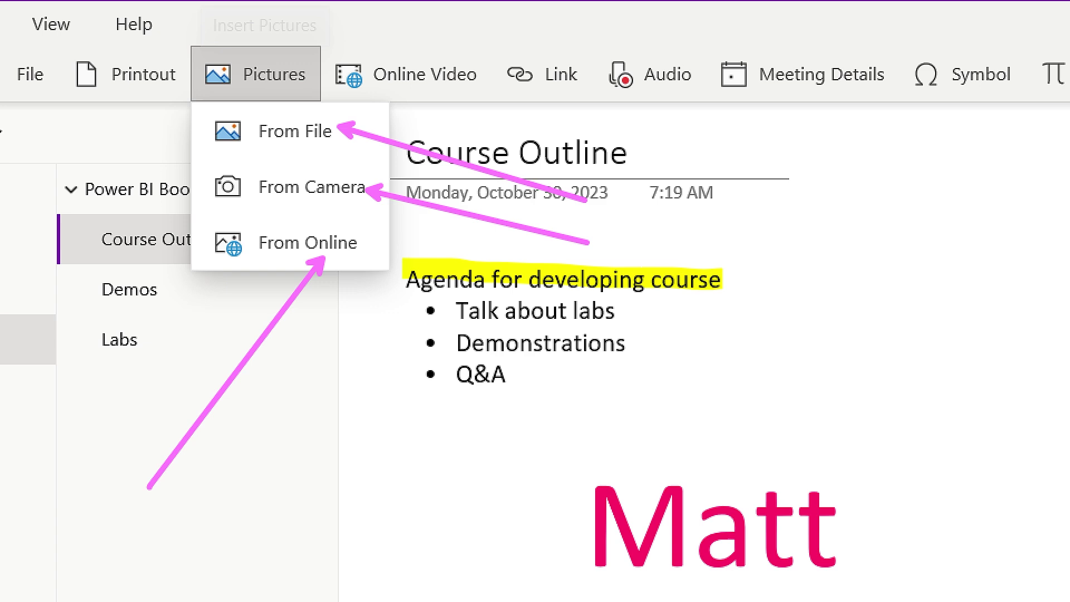
key(Escape)
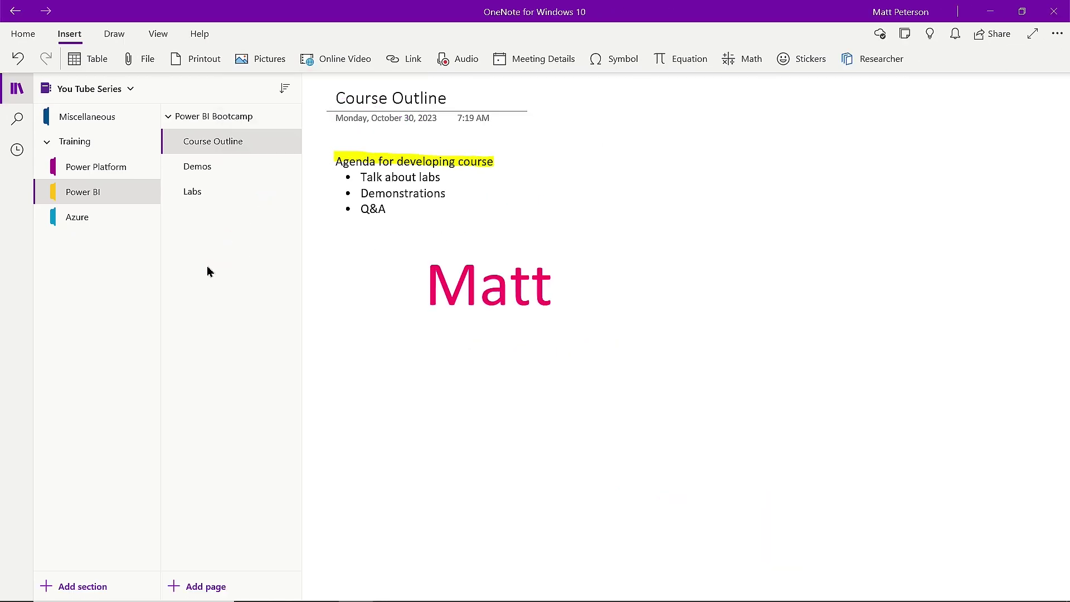
Step: Search online pictures for "golden retriever" and insert the close-up of the dog against a dark background below the pink name
click(270, 60)
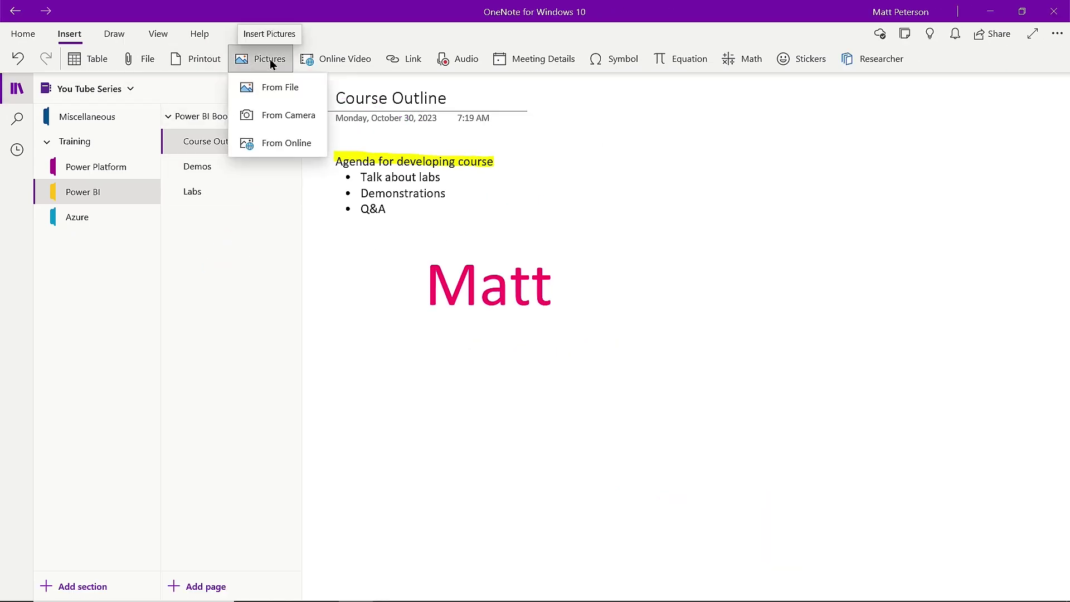
click(270, 144)
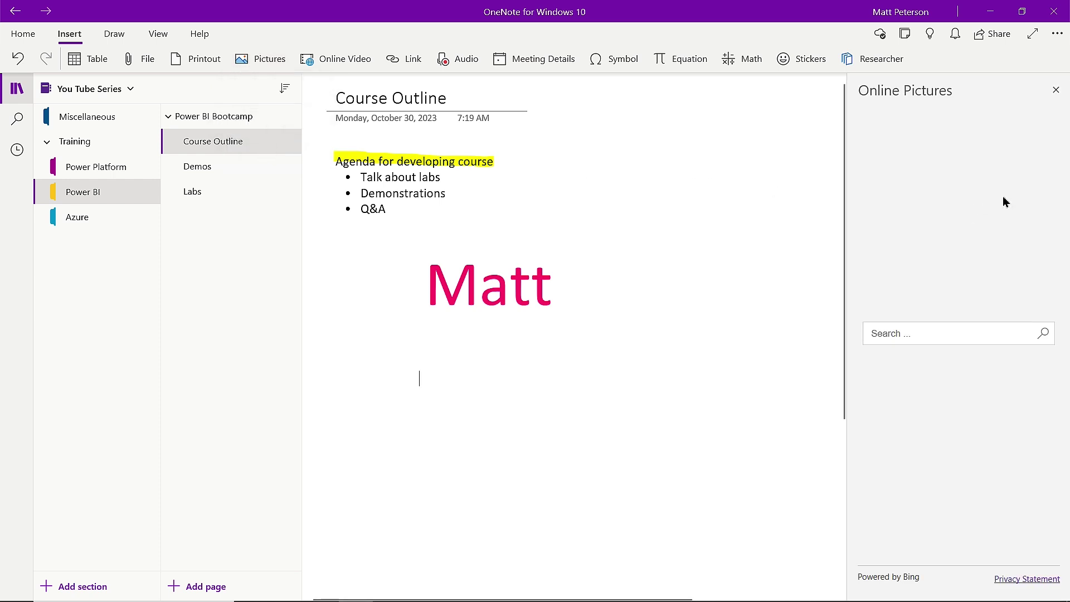
click(997, 337)
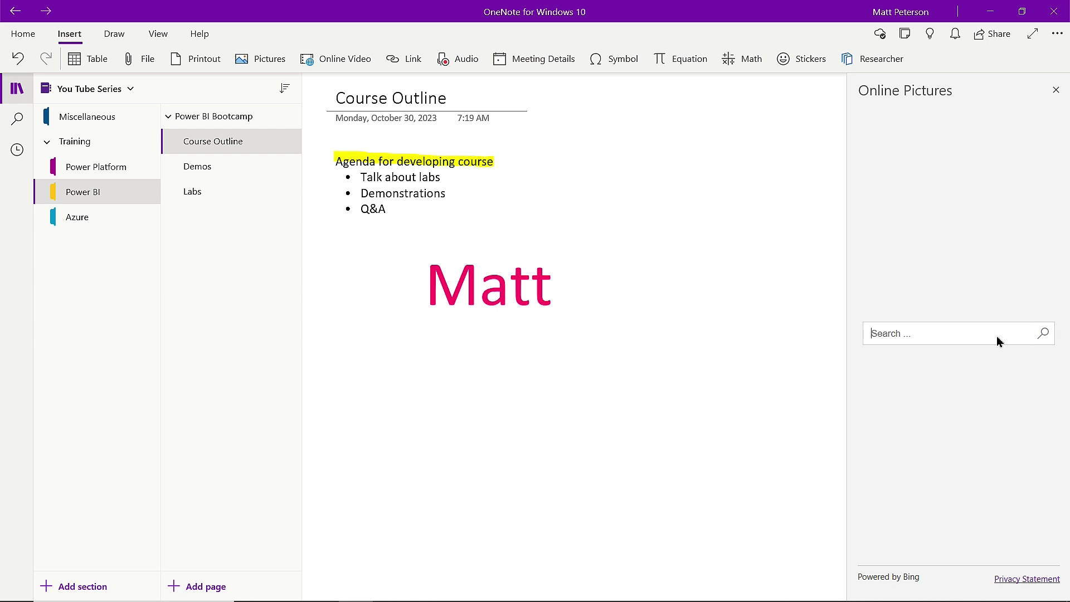
text(golden retriever)
key(Return)
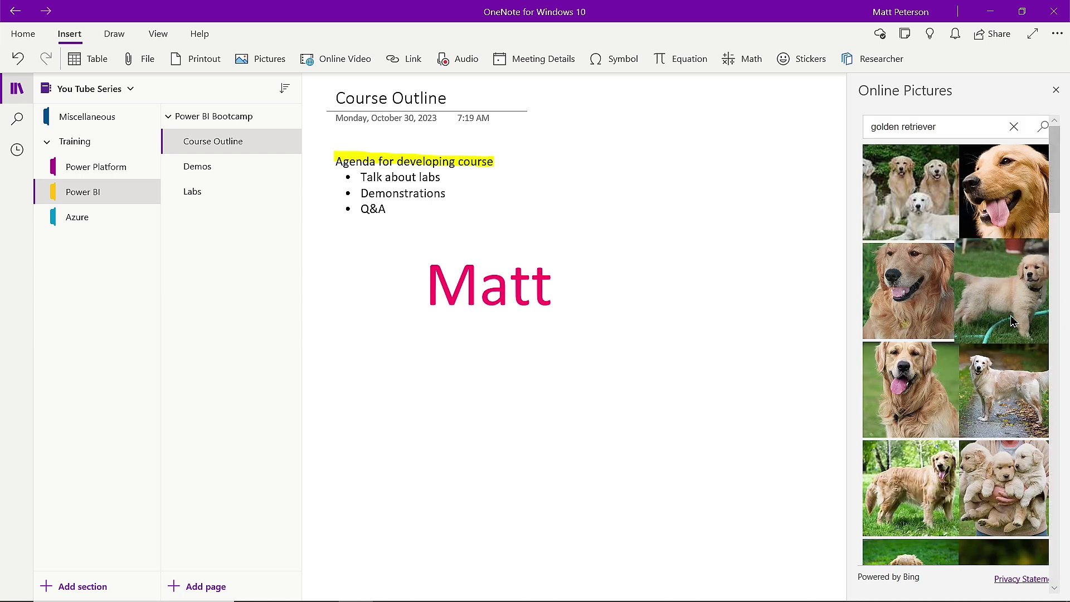
click(993, 196)
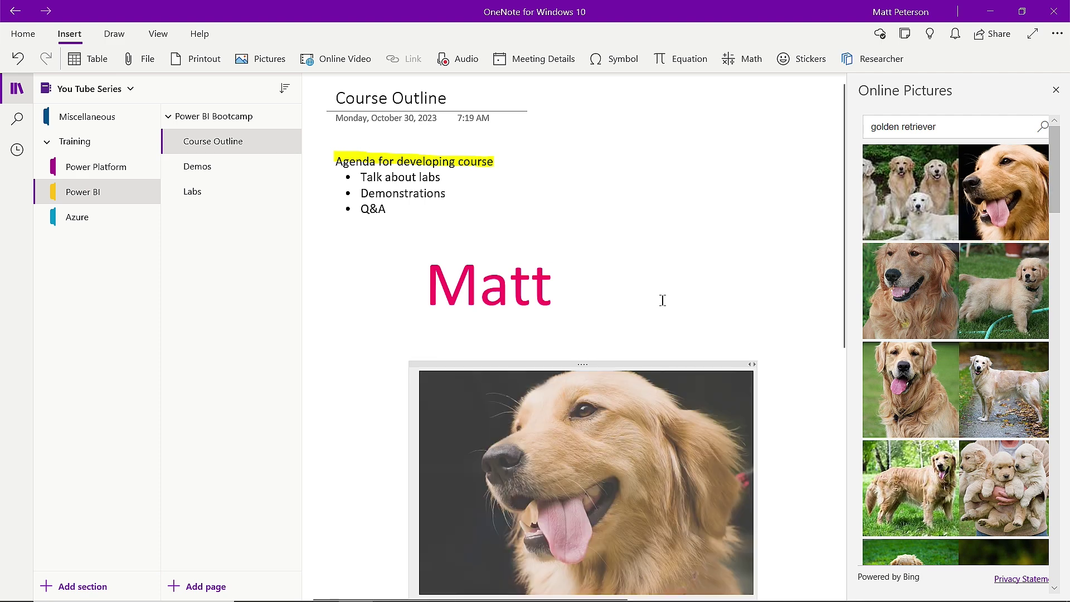
Step: Close the online picture search and shrink the dog picture proportionally to a little over half its width
scroll(675, 262, down, 1)
scroll(680, 264, down, 1)
click(1056, 89)
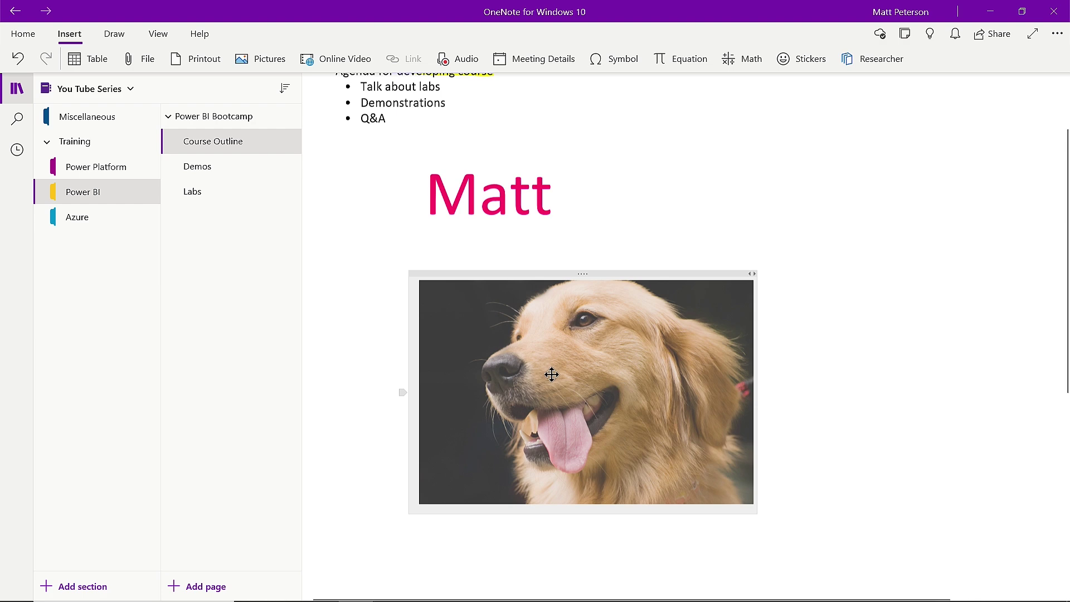
click(724, 483)
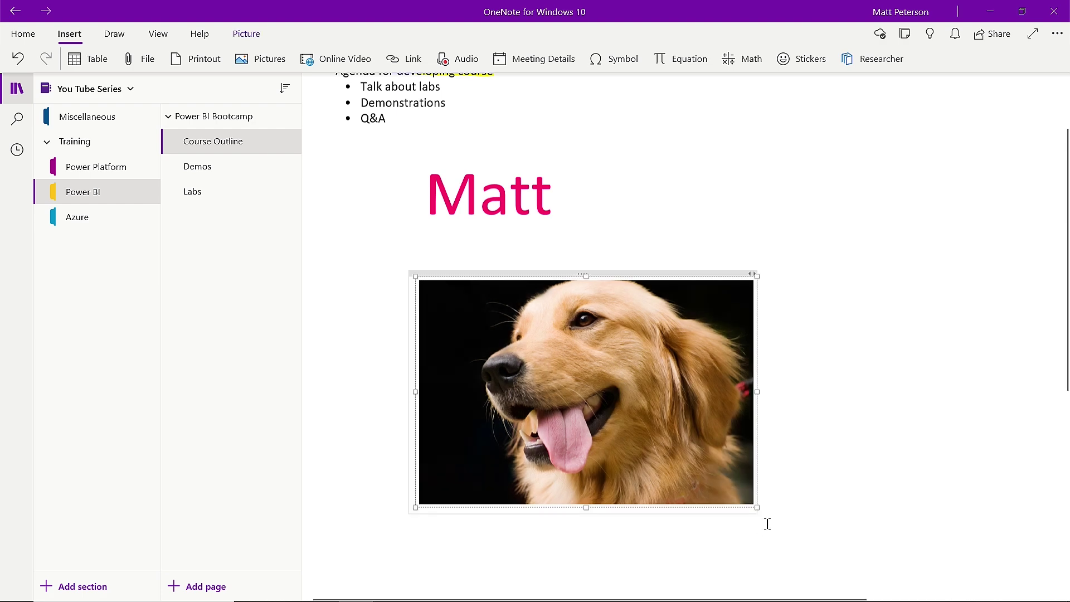
drag(758, 509, 605, 403)
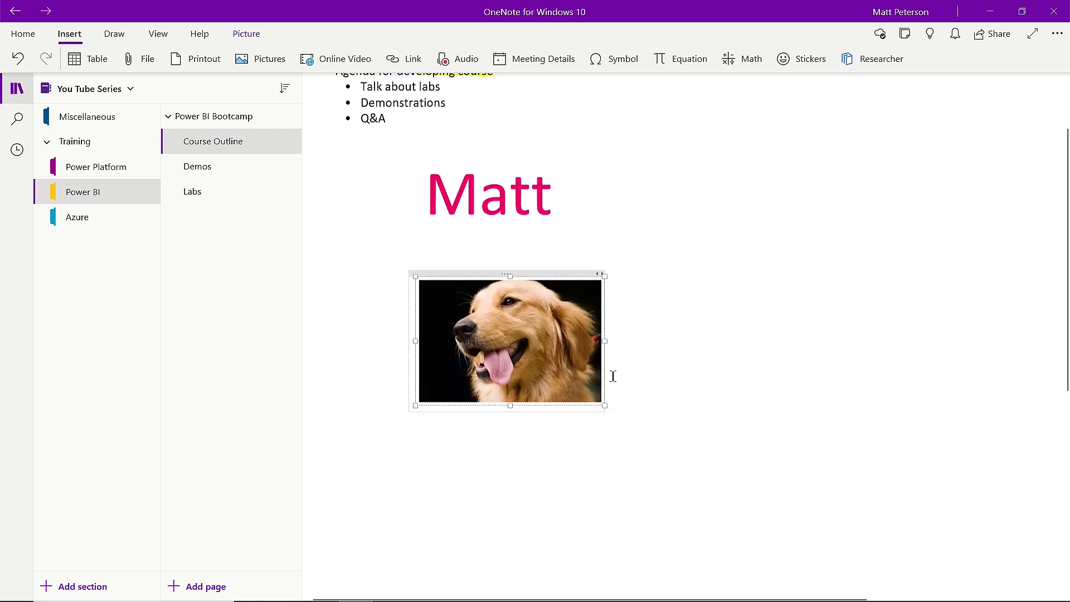
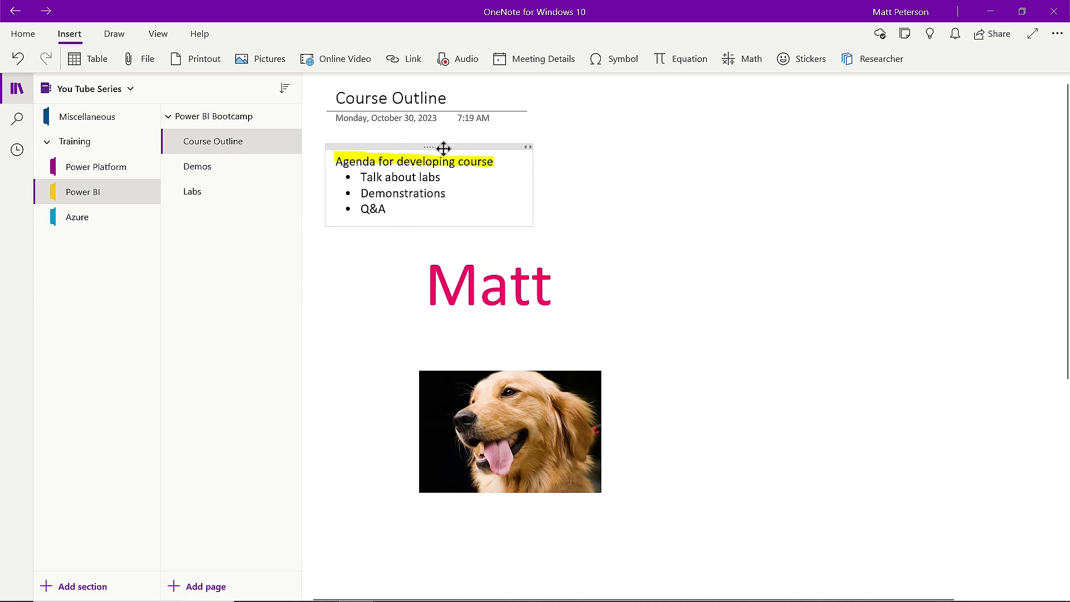
Step: Move the agenda list to the right of the dog picture and place the yellow highlight back over its first line
mouse_move(444, 148)
mouse_down()
mouse_move(497, 192)
mouse_move(700, 284)
mouse_move(802, 362)
mouse_up()
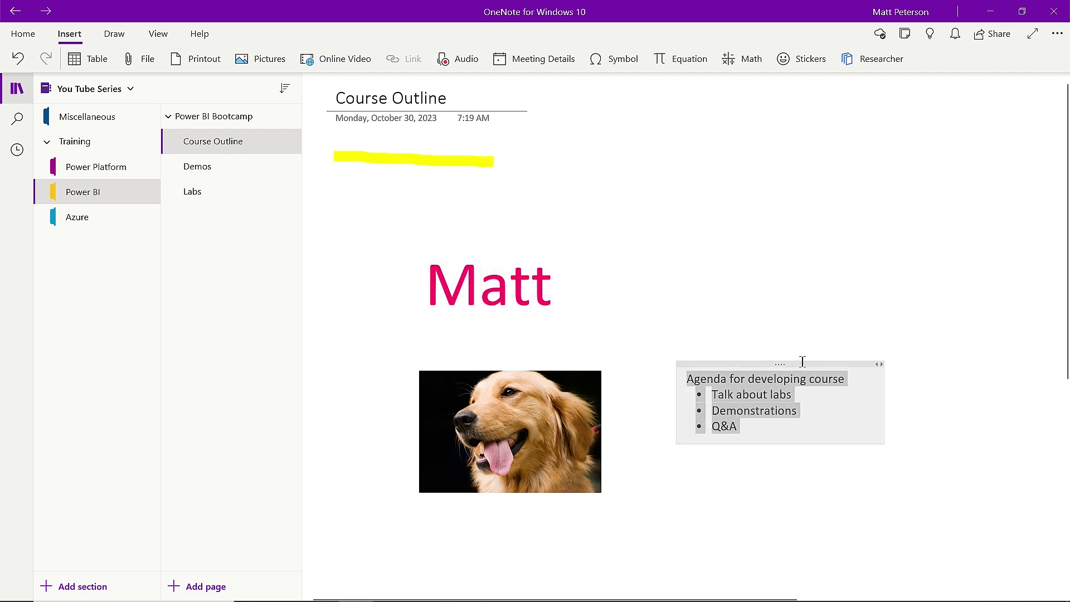
click(454, 161)
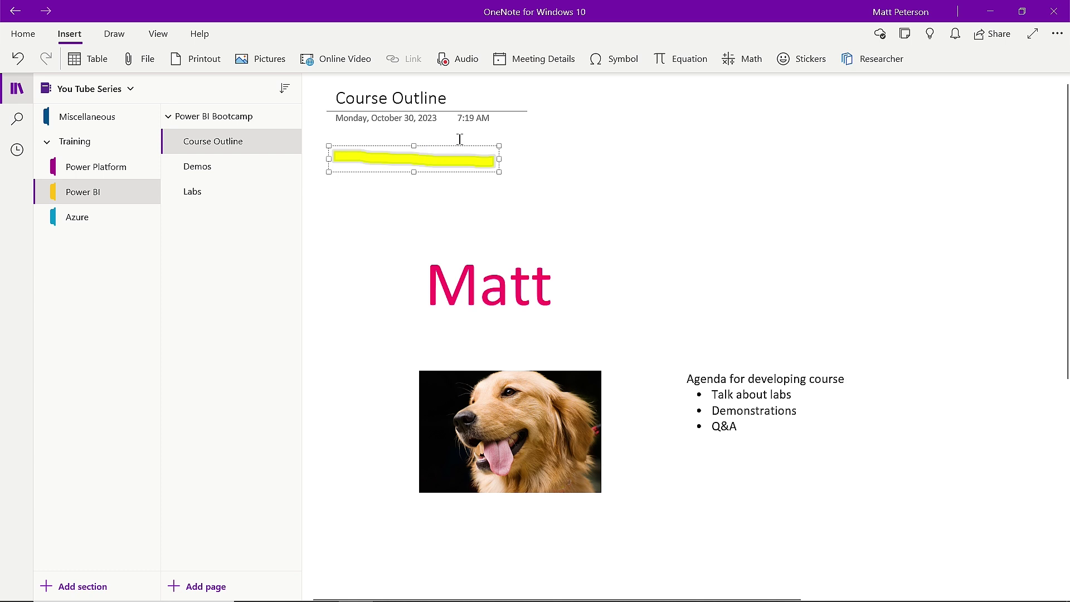
drag(394, 160, 746, 381)
Step: Place the dog picture at a smaller size directly beneath the page title and shift the pink name left beneath it
click(525, 400)
drag(523, 397, 439, 145)
drag(517, 258, 444, 242)
click(688, 236)
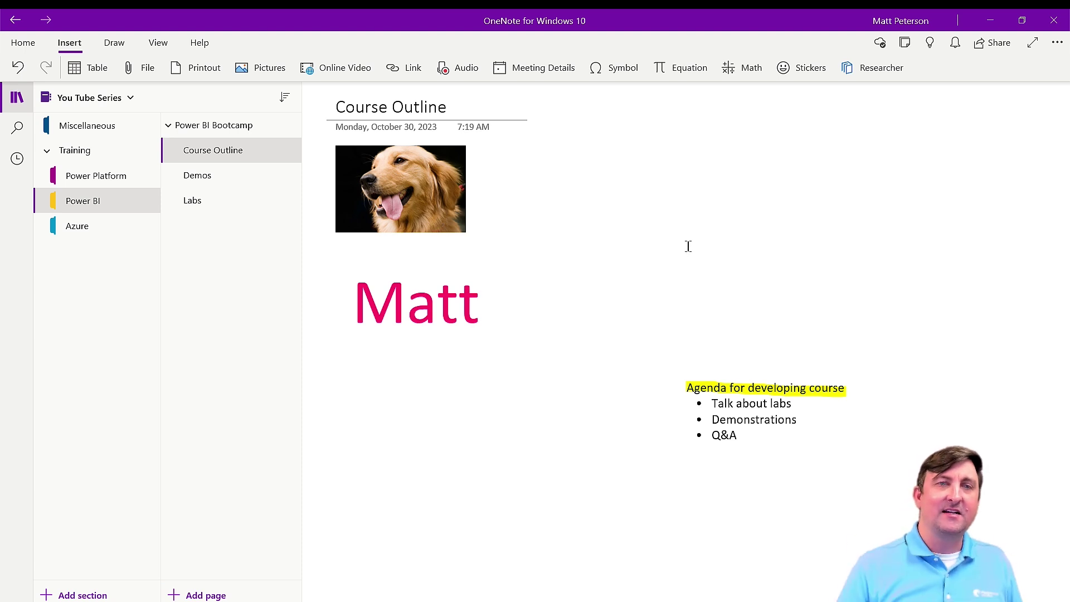
right_click(260, 160)
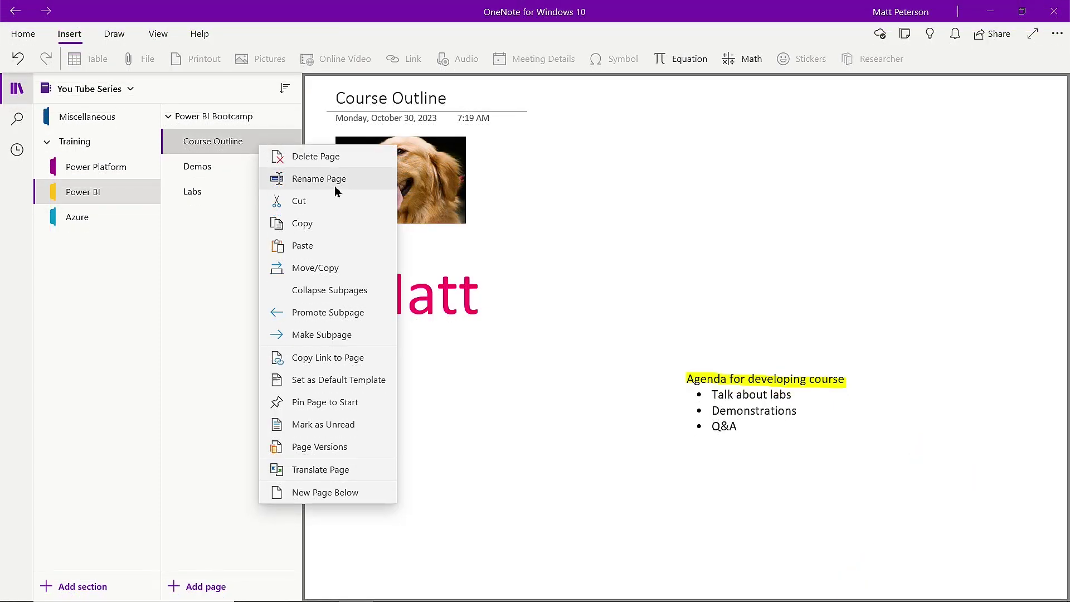
click(689, 174)
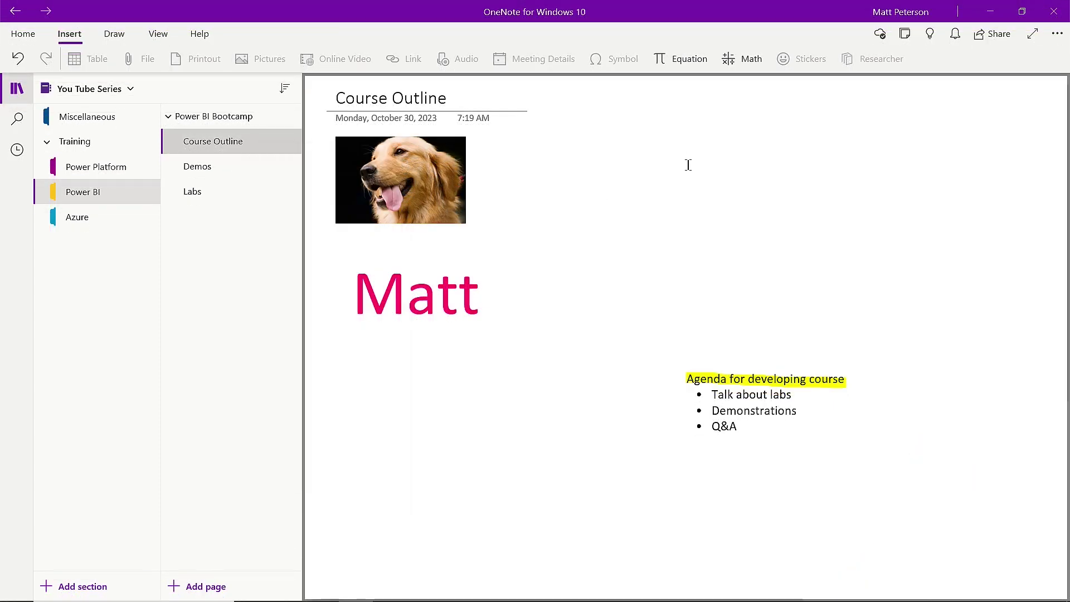
Step: Enable page previews in the options and close the settings
click(1059, 35)
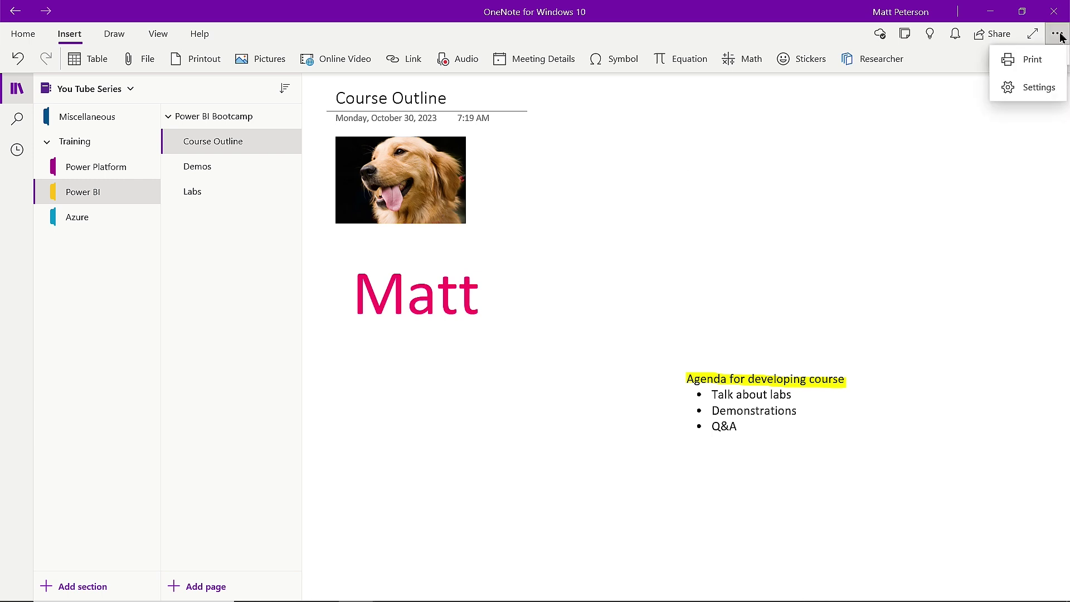
click(1034, 93)
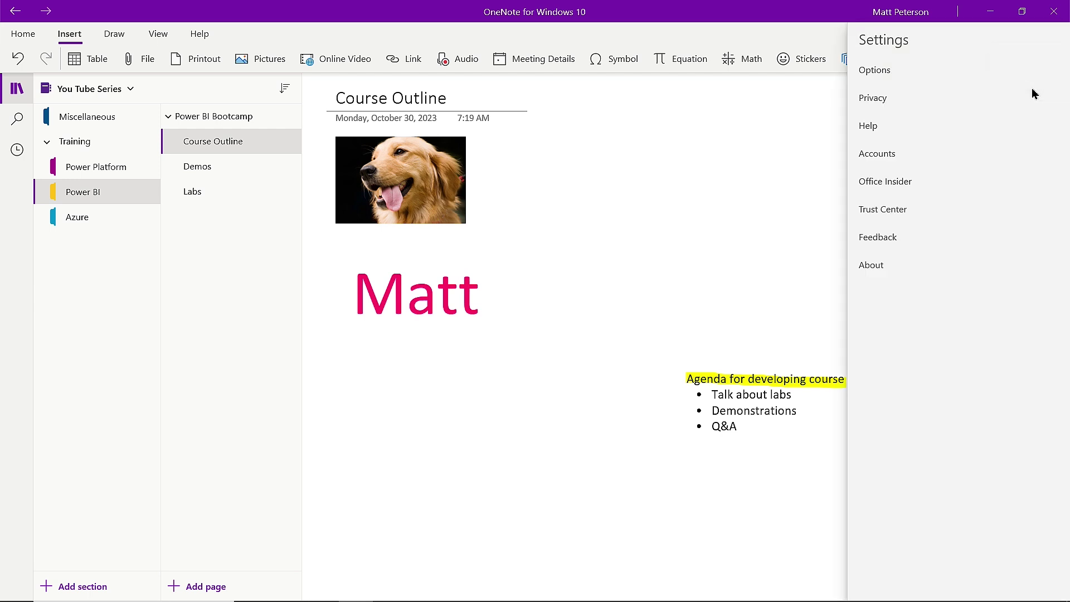
click(887, 72)
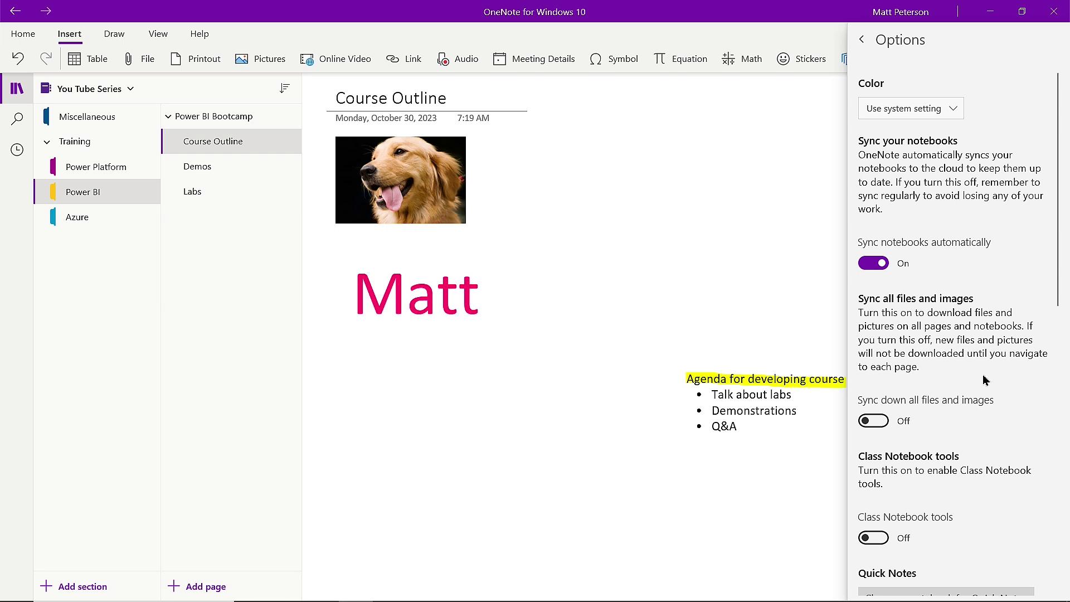
scroll(968, 341, down, 3)
scroll(967, 341, down, 5)
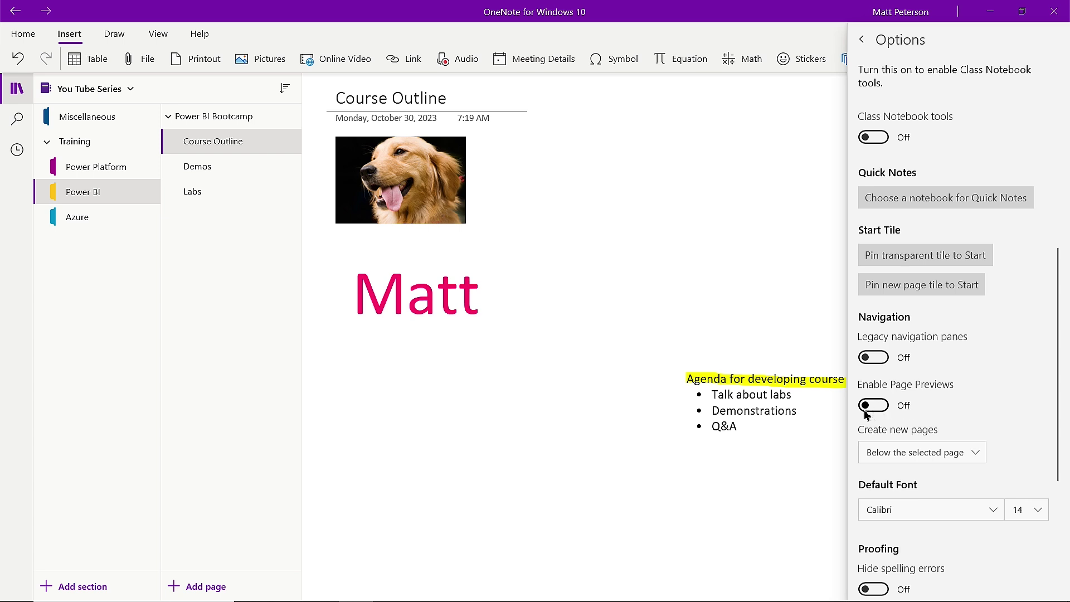
click(866, 415)
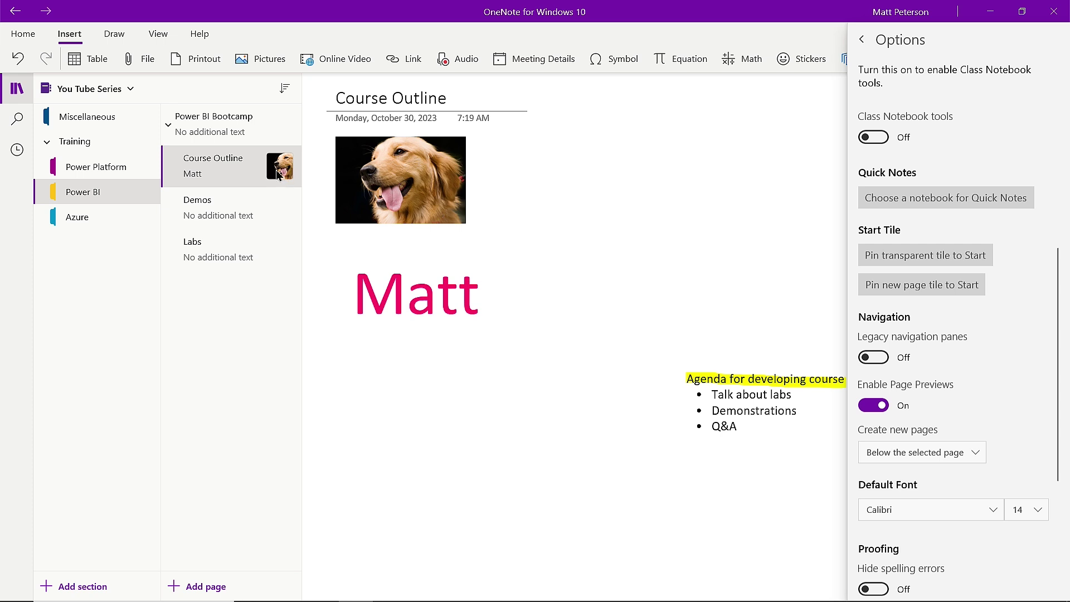
click(862, 40)
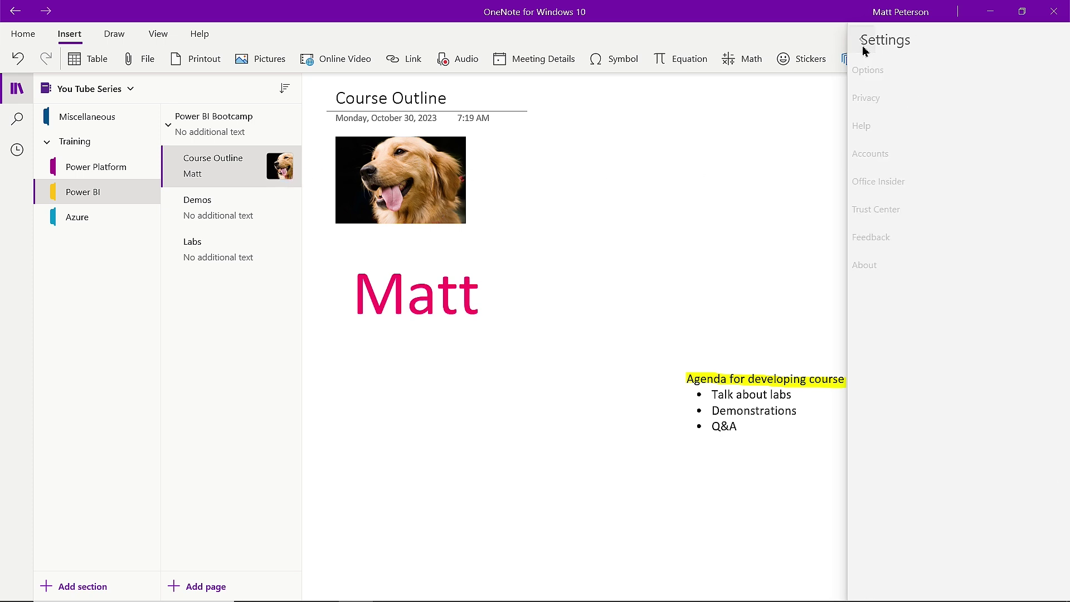
click(712, 182)
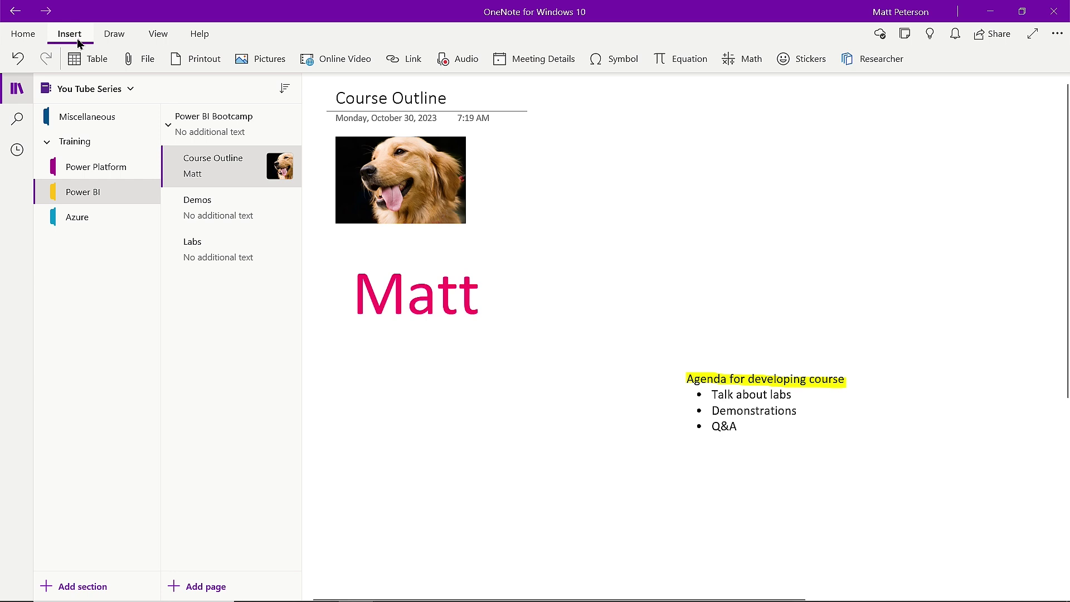
Step: Record an audio note of about 13 seconds above the agenda list, allowing microphone access
click(466, 59)
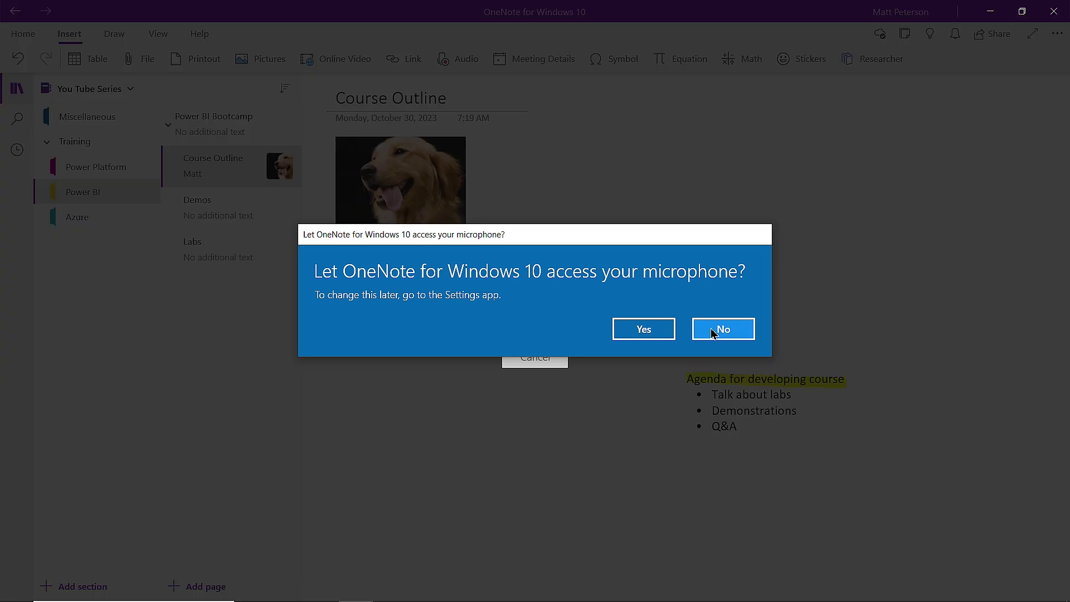
click(639, 330)
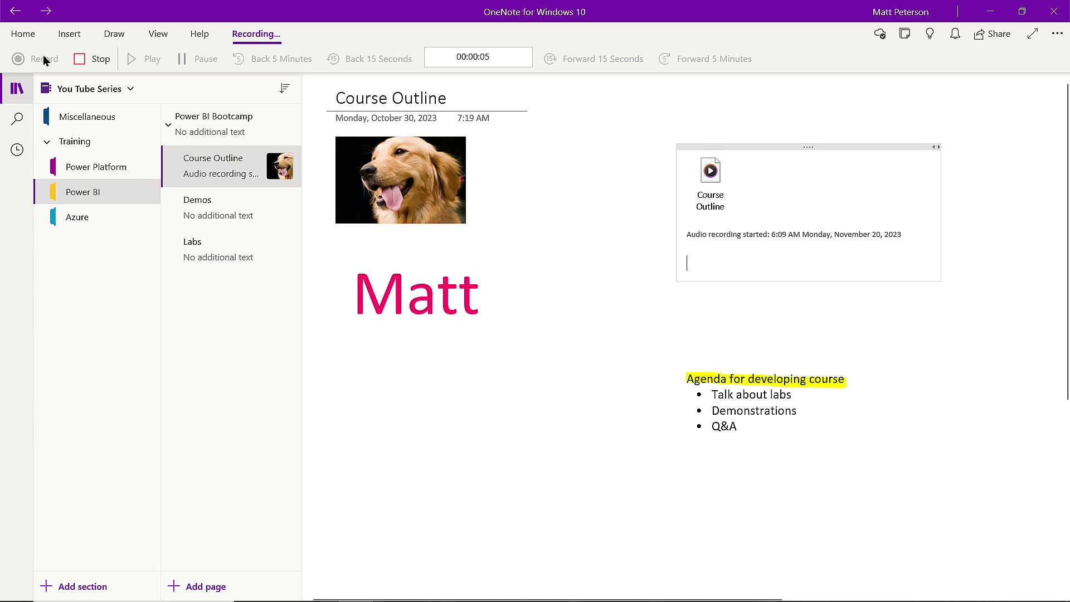
click(812, 148)
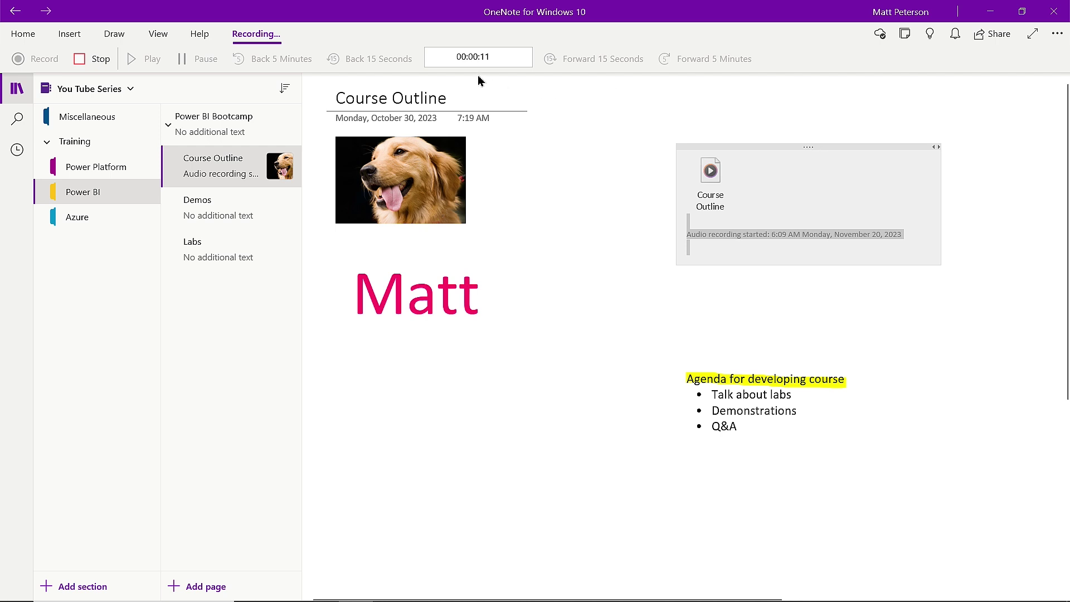
click(99, 67)
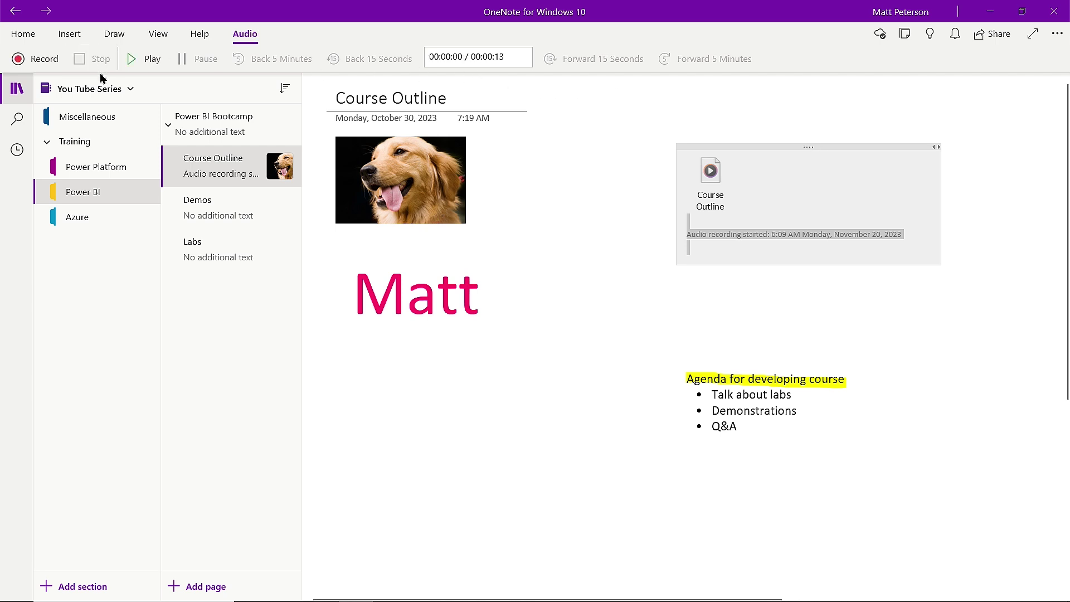
click(741, 295)
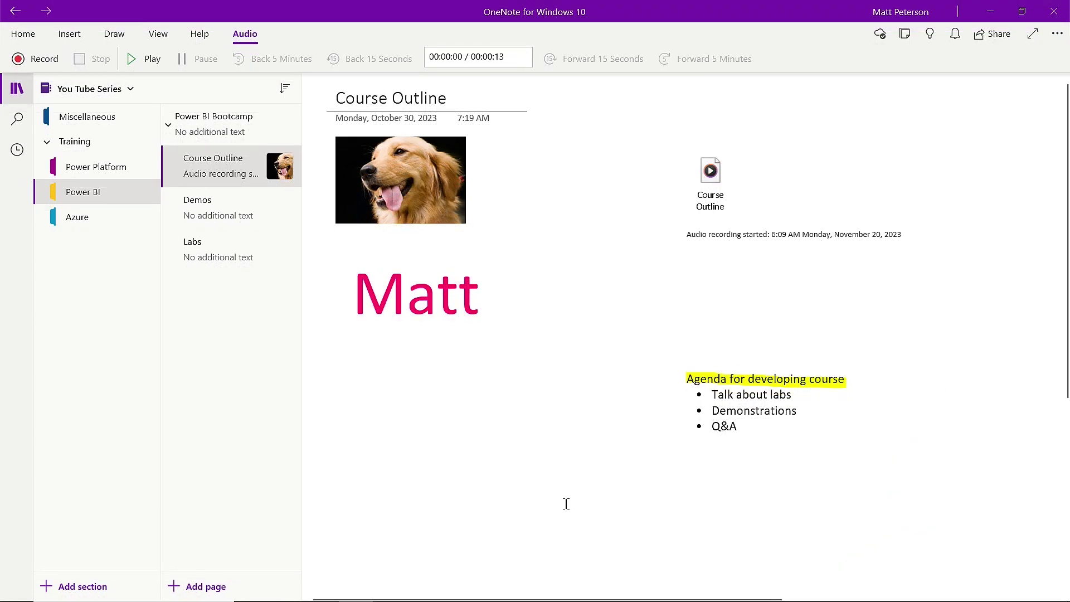
Step: Insert a table with two columns and three rows below the pink name
click(69, 34)
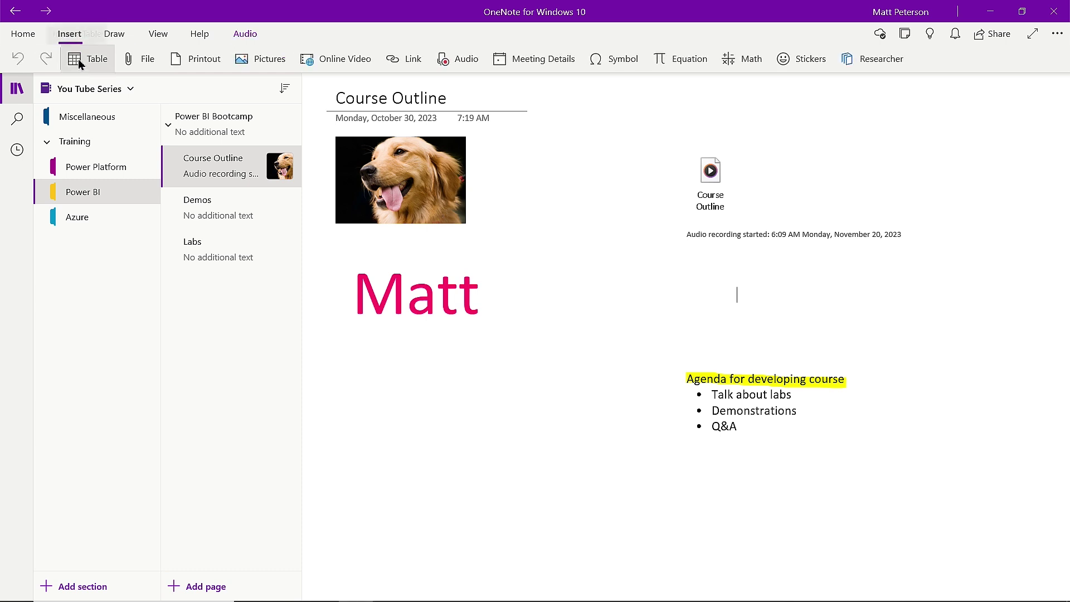
click(369, 362)
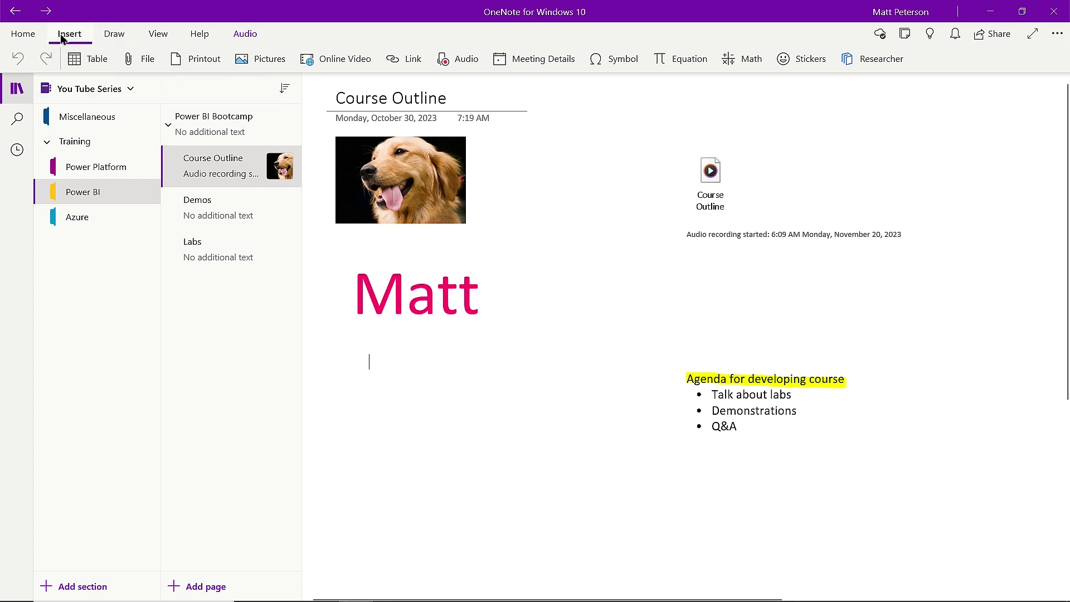
click(84, 59)
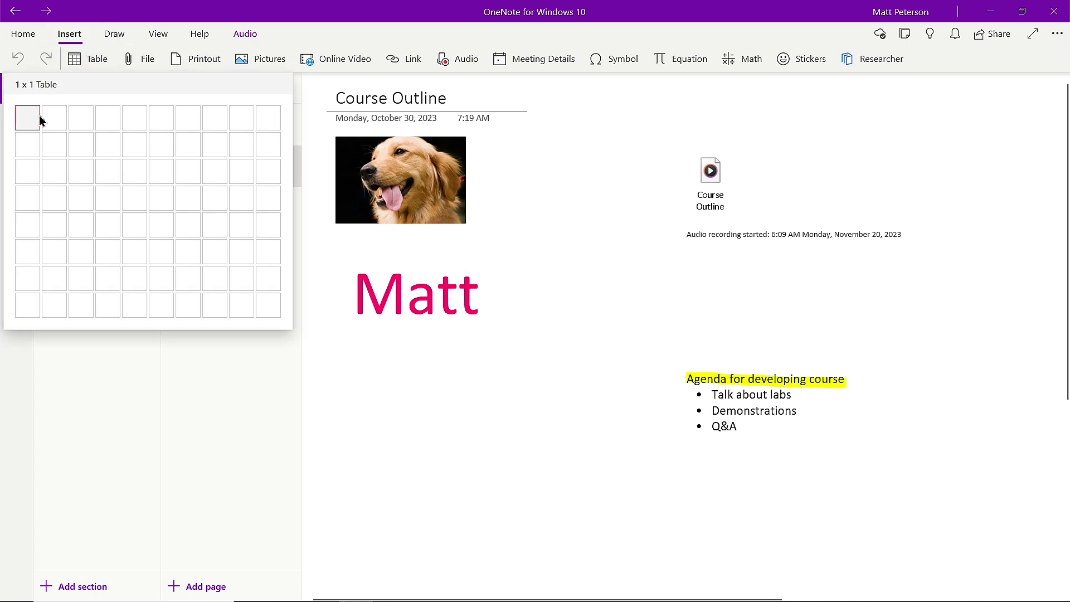
click(58, 175)
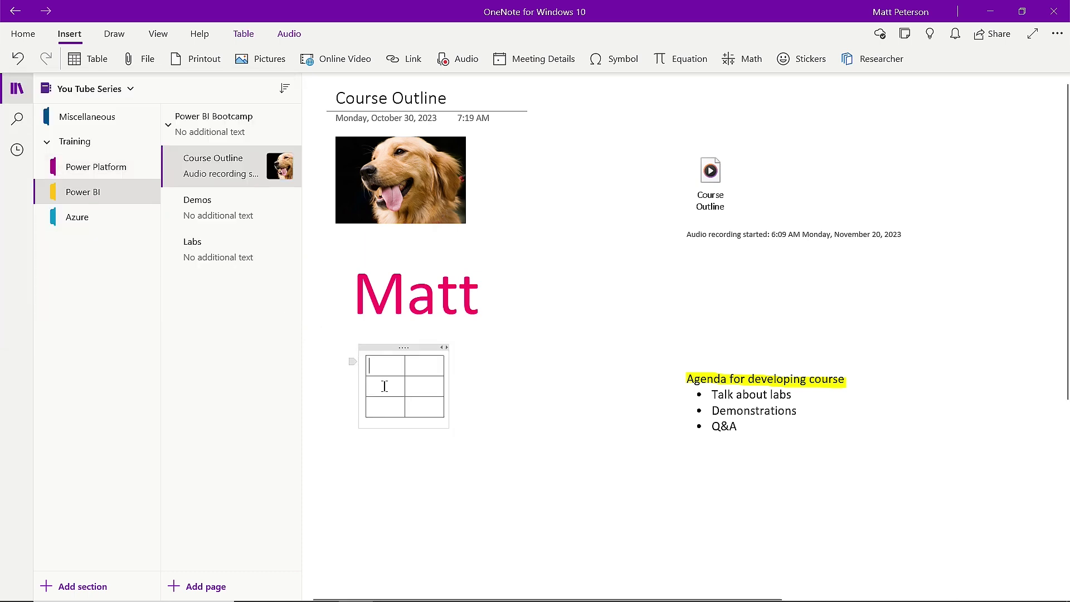
Step: Fill the table with the headers Name and Favorite Animal, and two rows pairing a first name with Dog and another with Lizard
text(Name	)
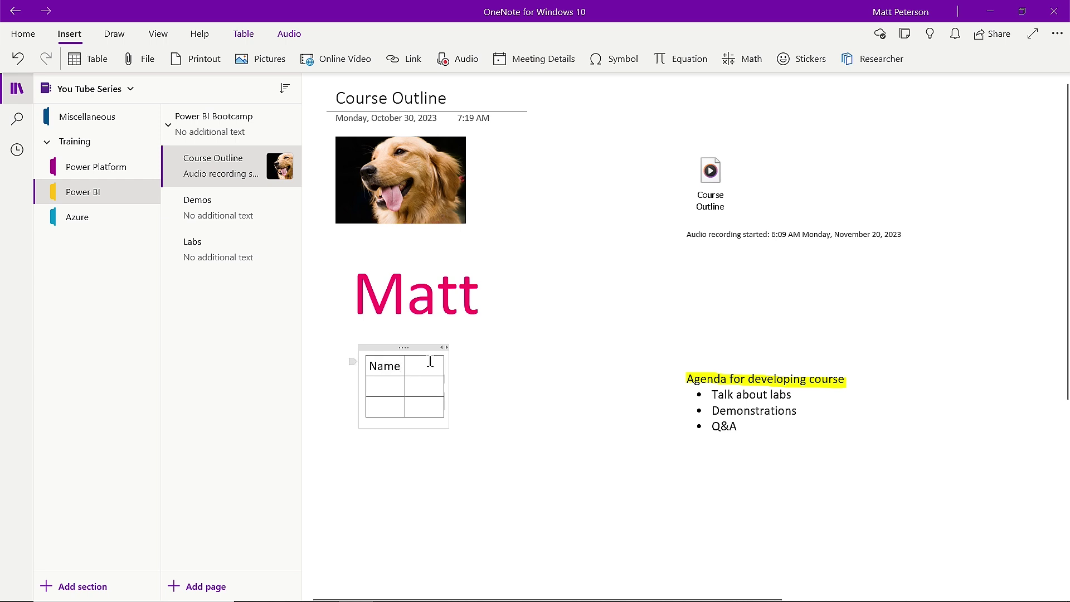
text(Favorite Animal)
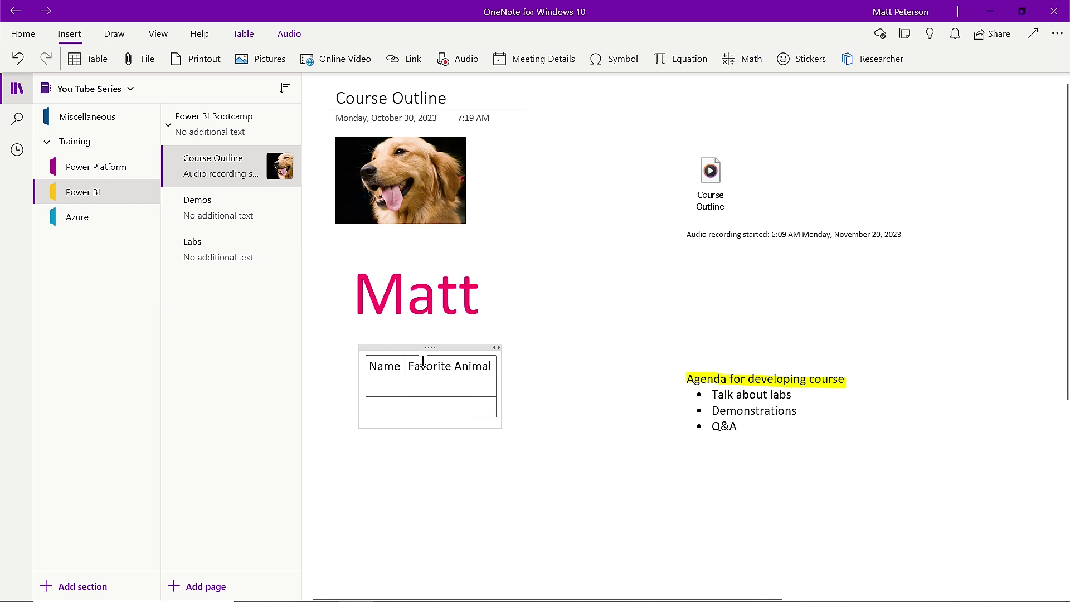
click(375, 392)
text(Jack)
key(Tab)
text(Dog)
click(386, 405)
text(Layla)
key(Tab)
text(Lizard)
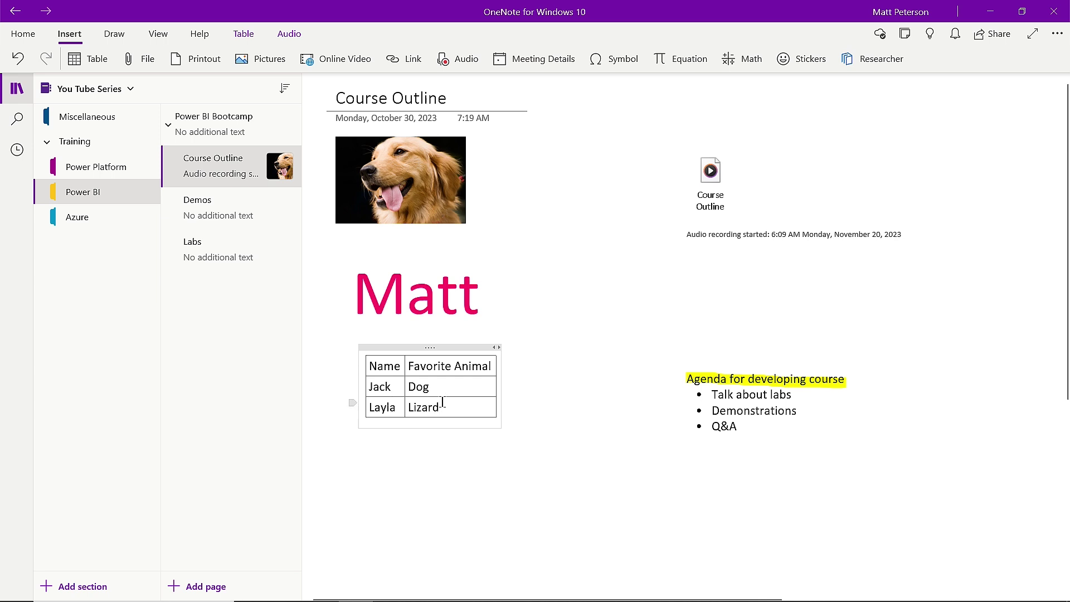
Step: Add an empty row at the end of the Name and Favorite Animal table and review the row and column options
key(Tab)
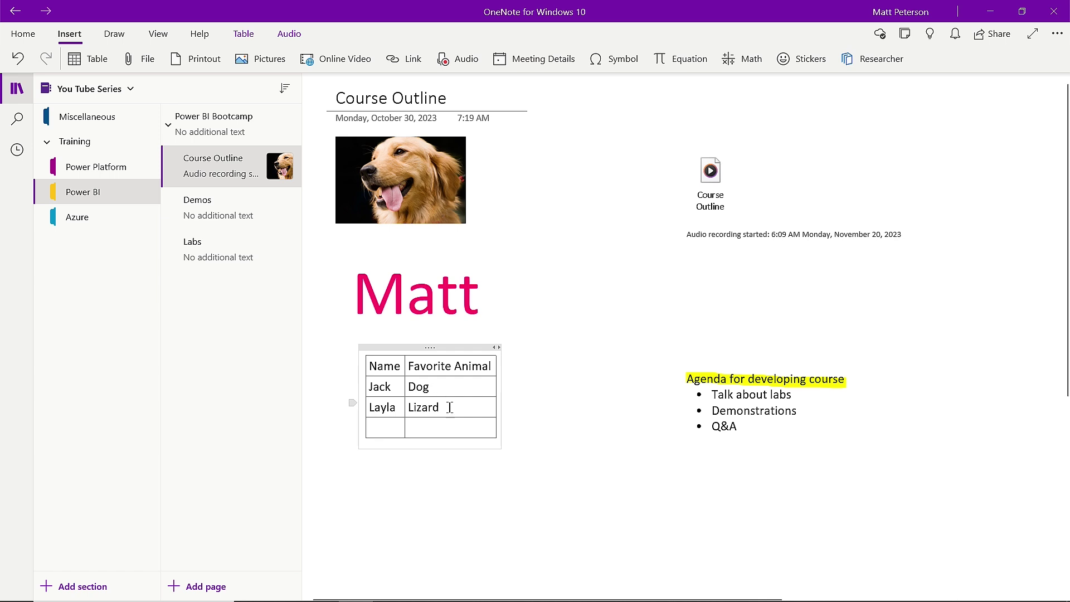
right_click(467, 425)
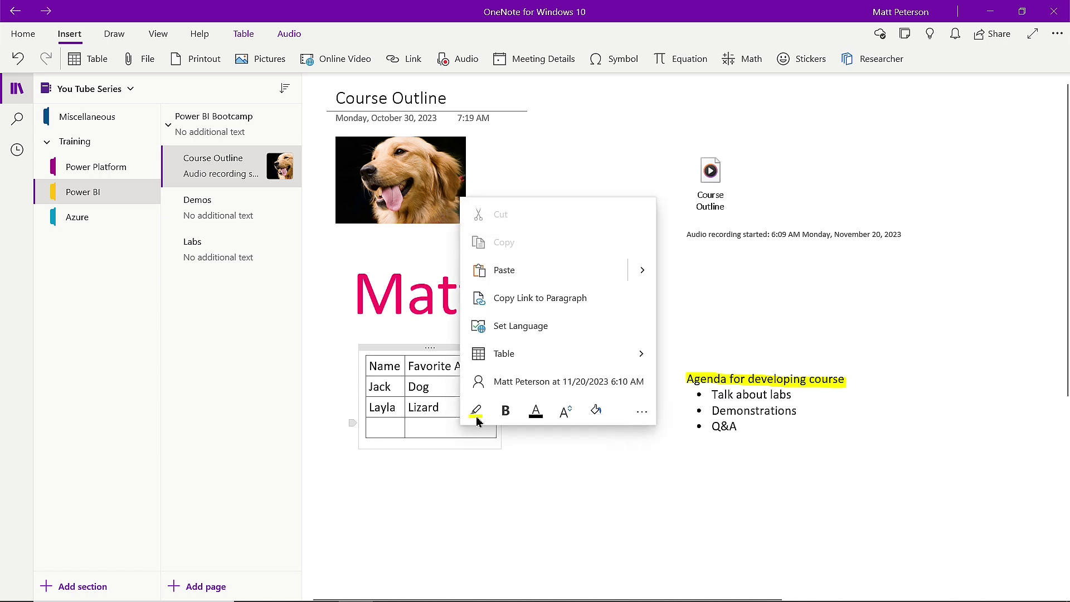
mouse_move(647, 357)
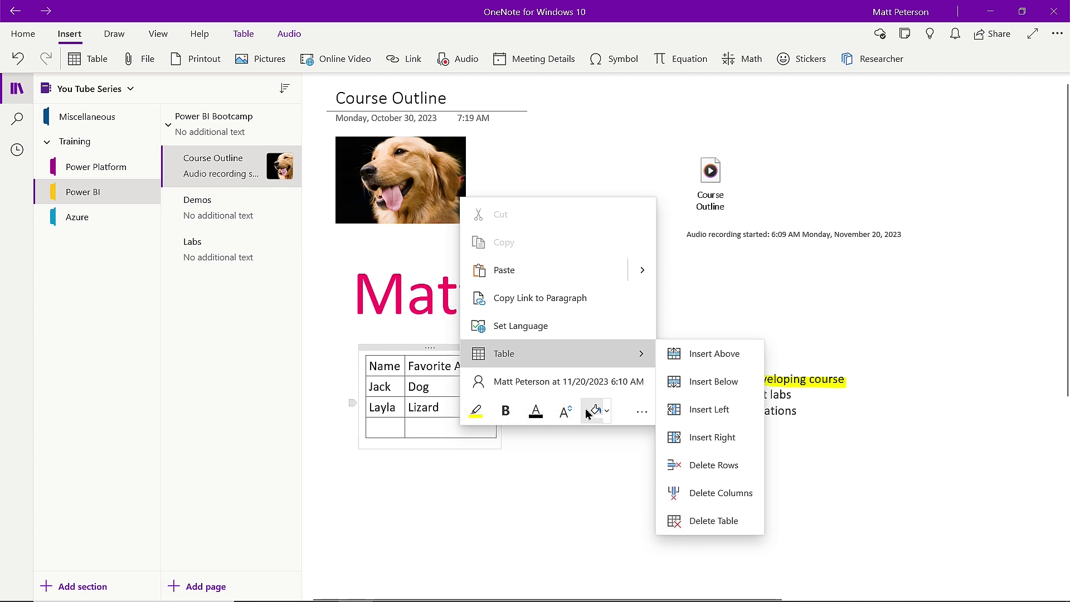
click(413, 477)
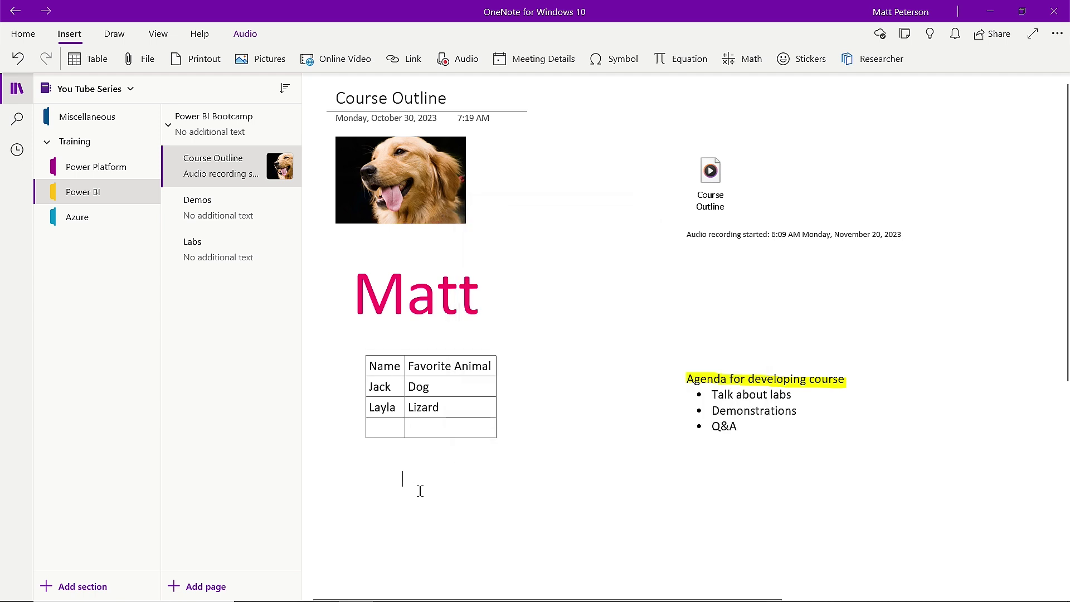
click(370, 478)
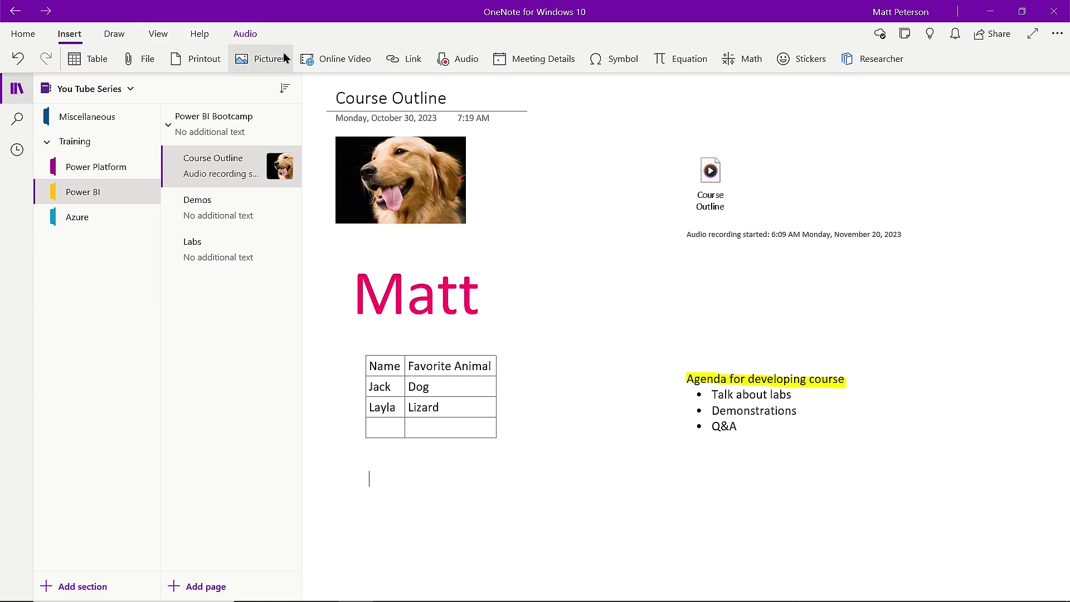
click(353, 63)
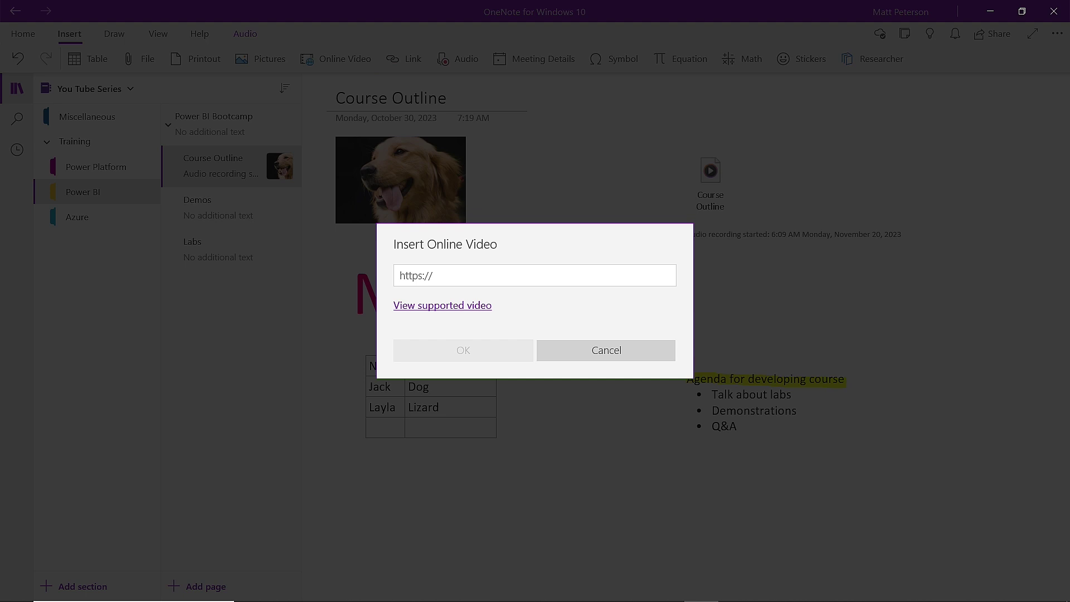
click(519, 275)
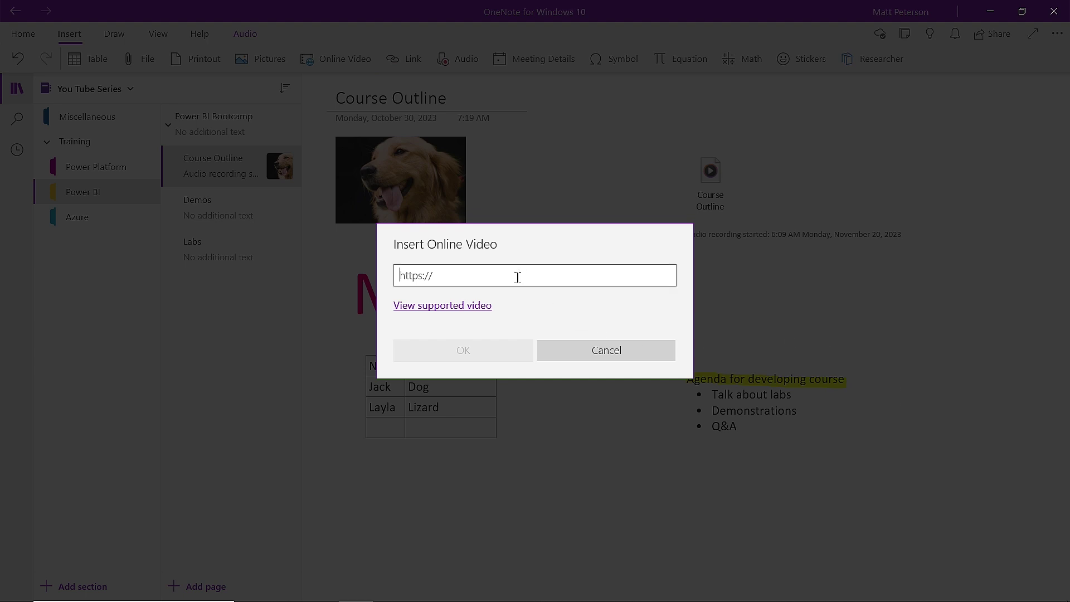
text(https://www.youtube.com/watch?v=sZlyfUPjpDY)
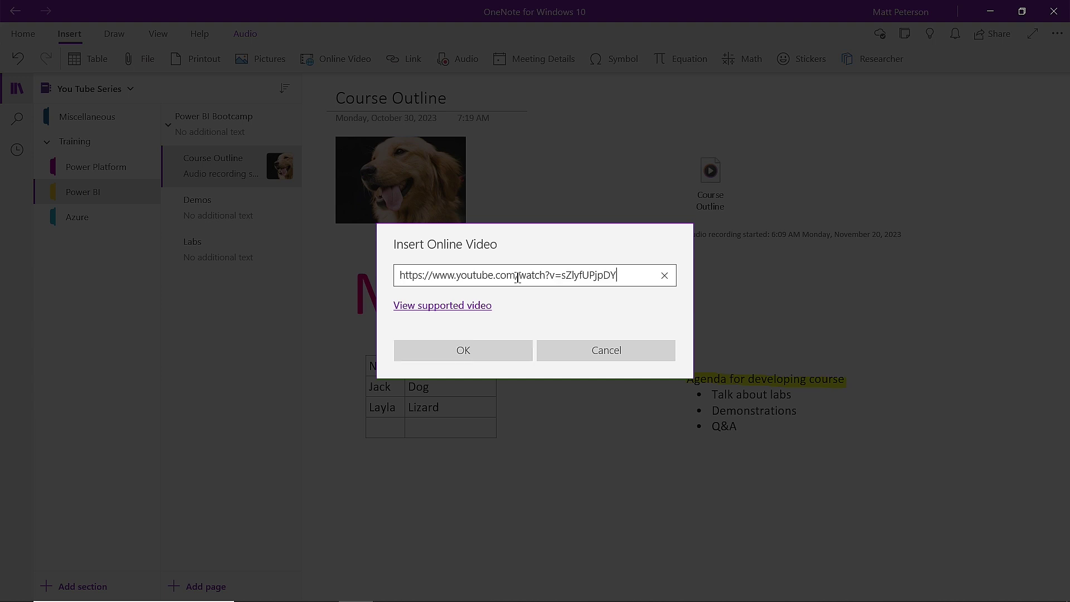
click(485, 353)
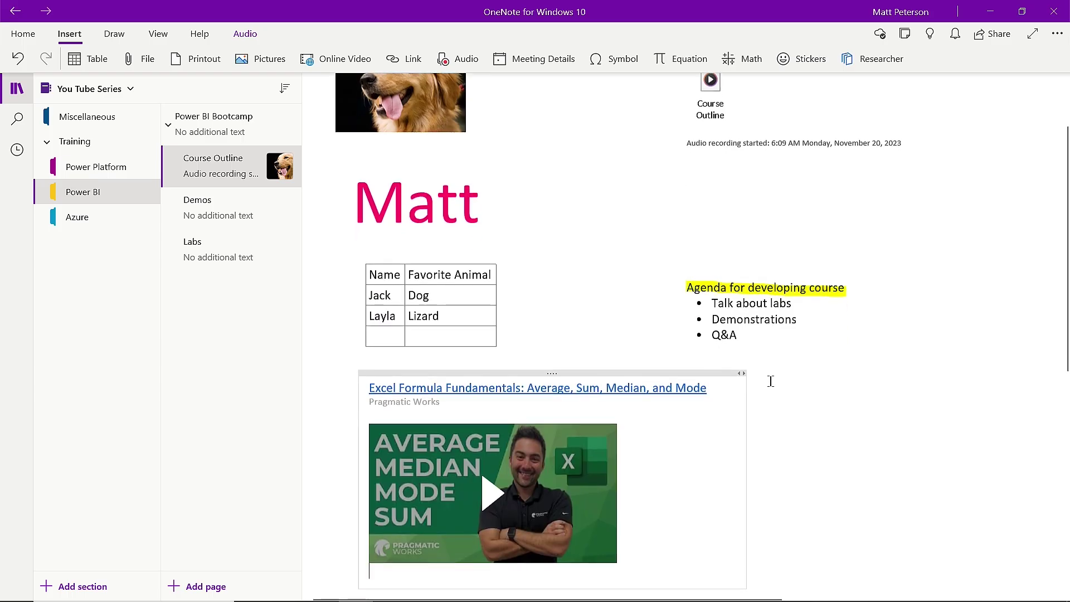
Step: Play the embedded Excel Formula Fundamentals video briefly and pause it
scroll(769, 377, down, 3)
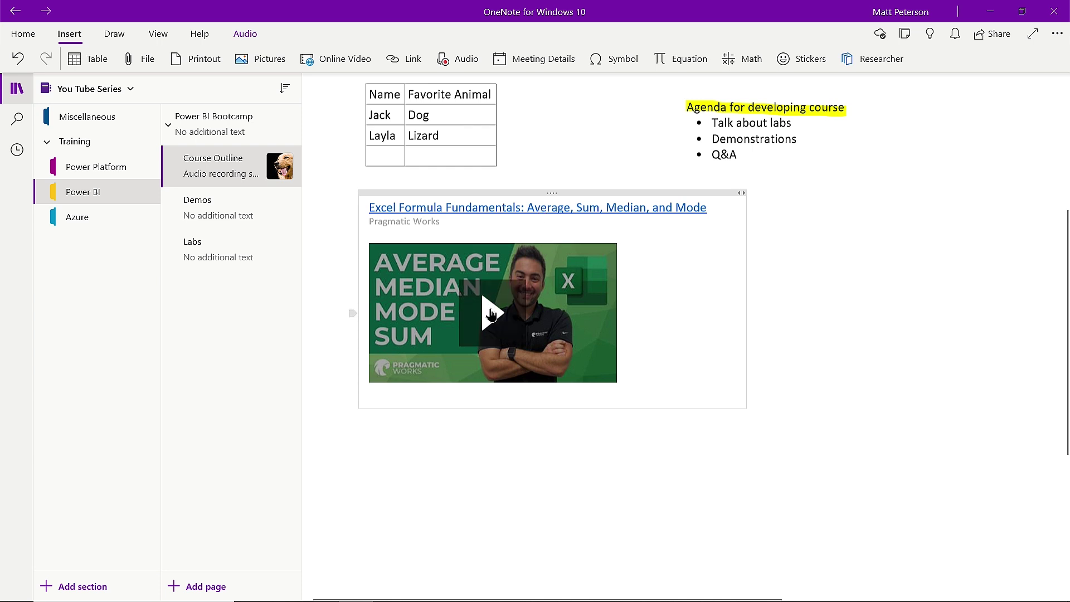
click(492, 315)
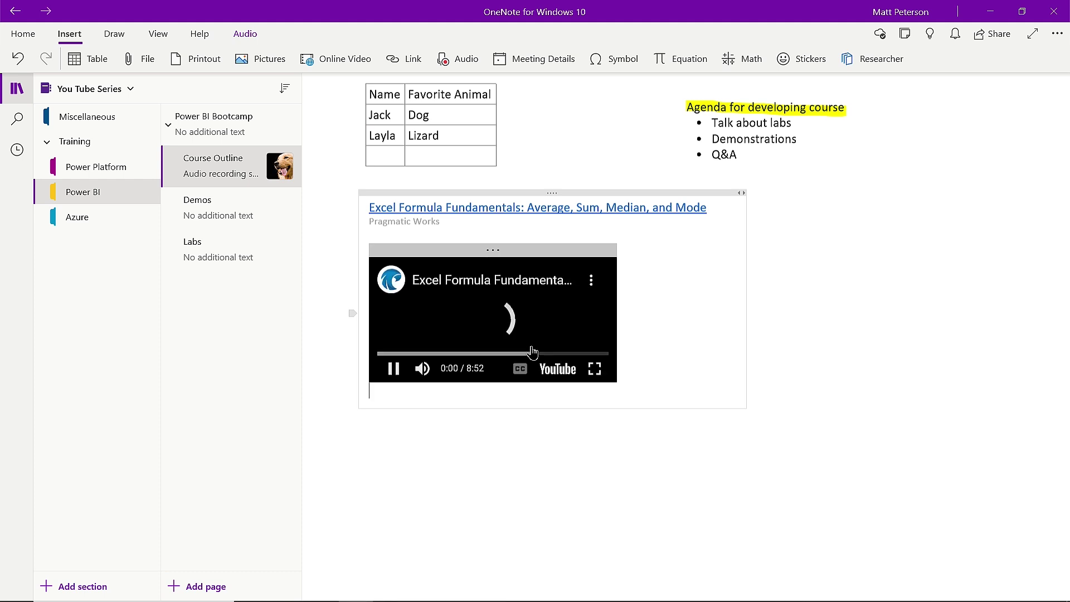
click(393, 368)
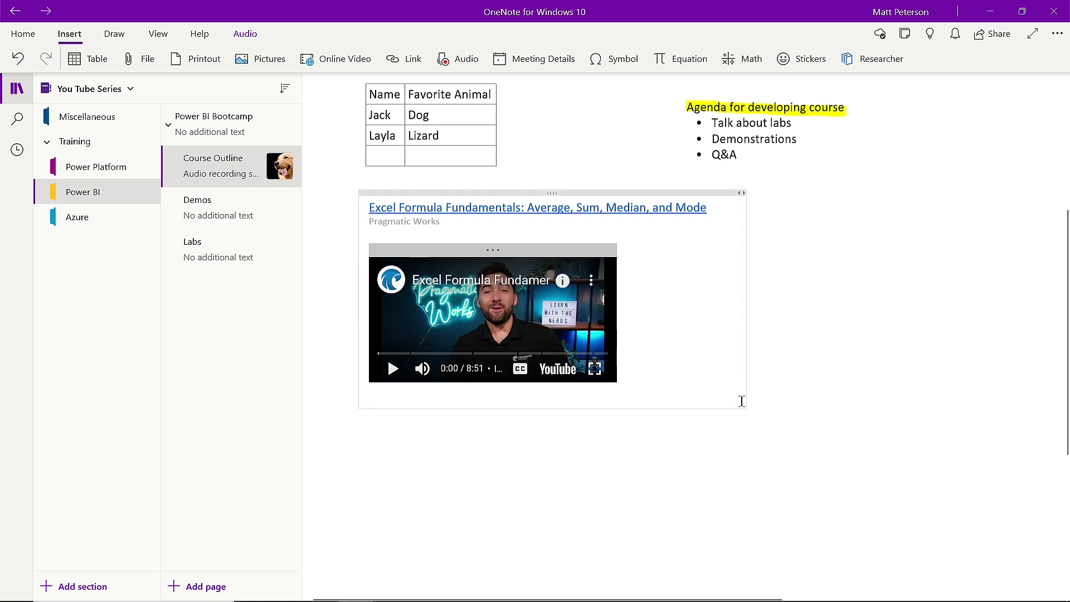
Step: Enlarge the embedded video proportionally to more than double its width, extending past the agenda list
mouse_move(573, 379)
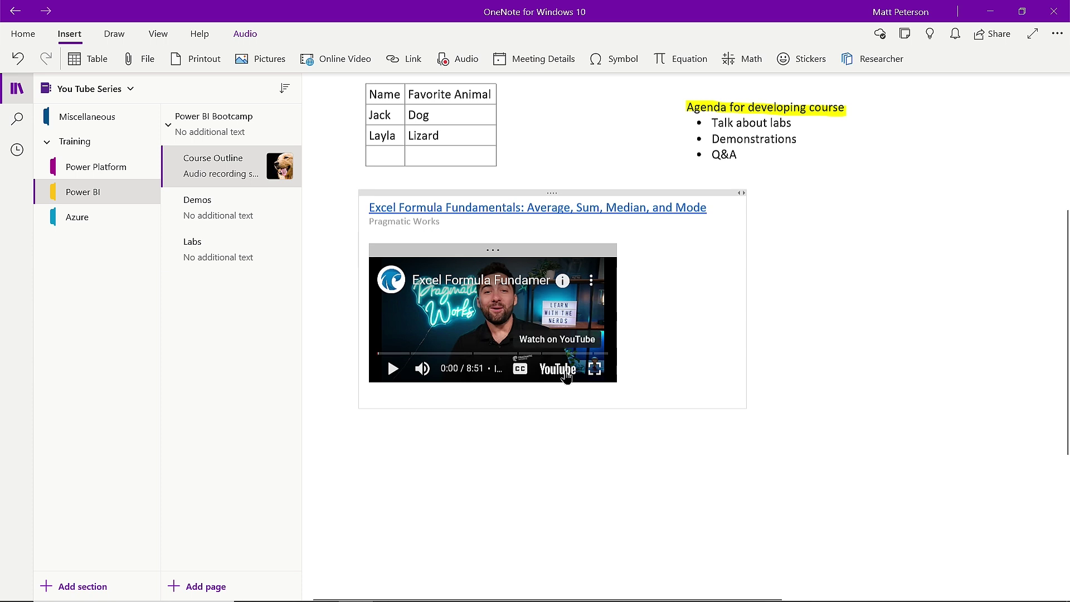
click(550, 249)
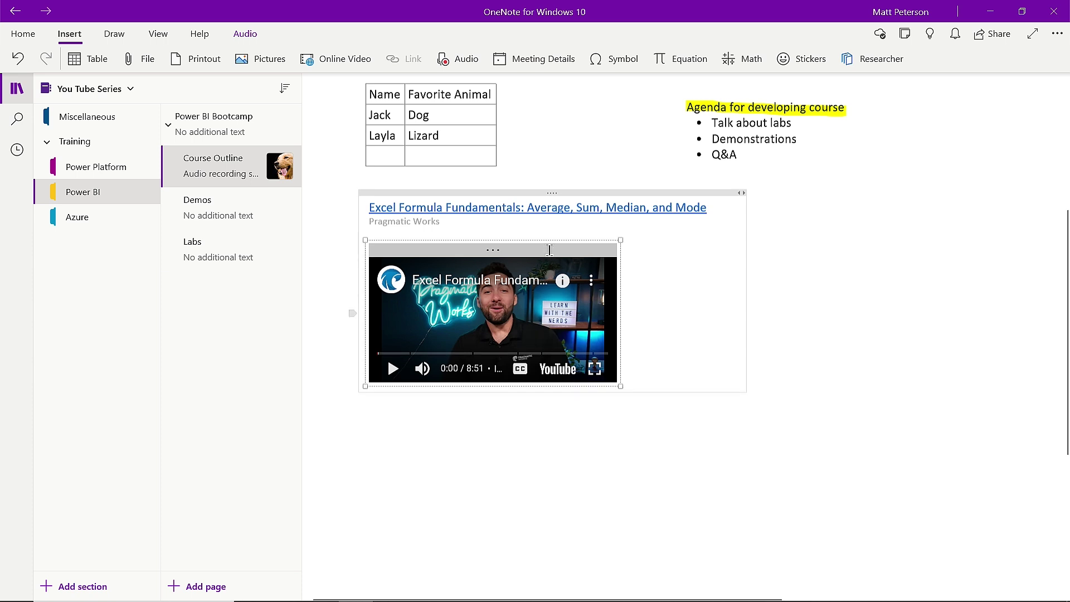
drag(621, 387, 948, 555)
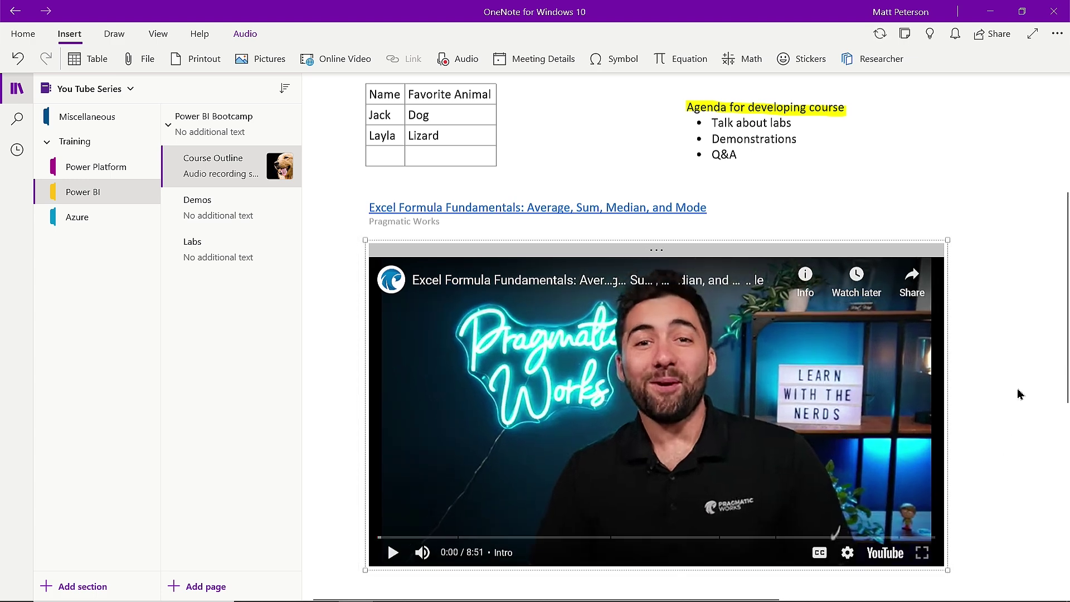